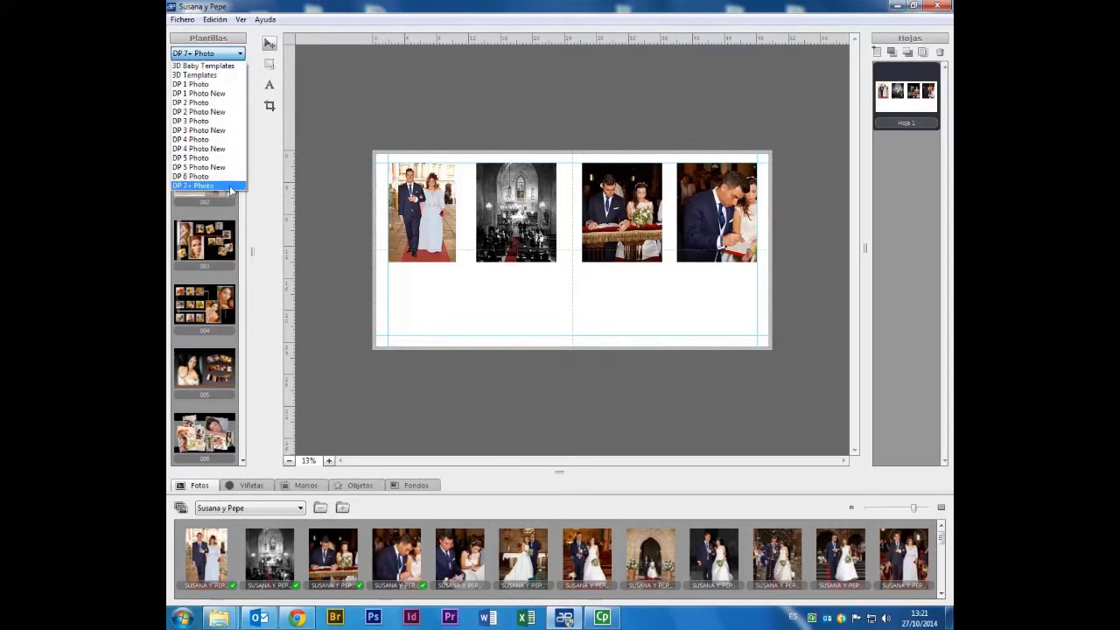
# Step: Add a new sheet from template 001 of the DP 7+ Photo template category
pyautogui.click(230, 186)
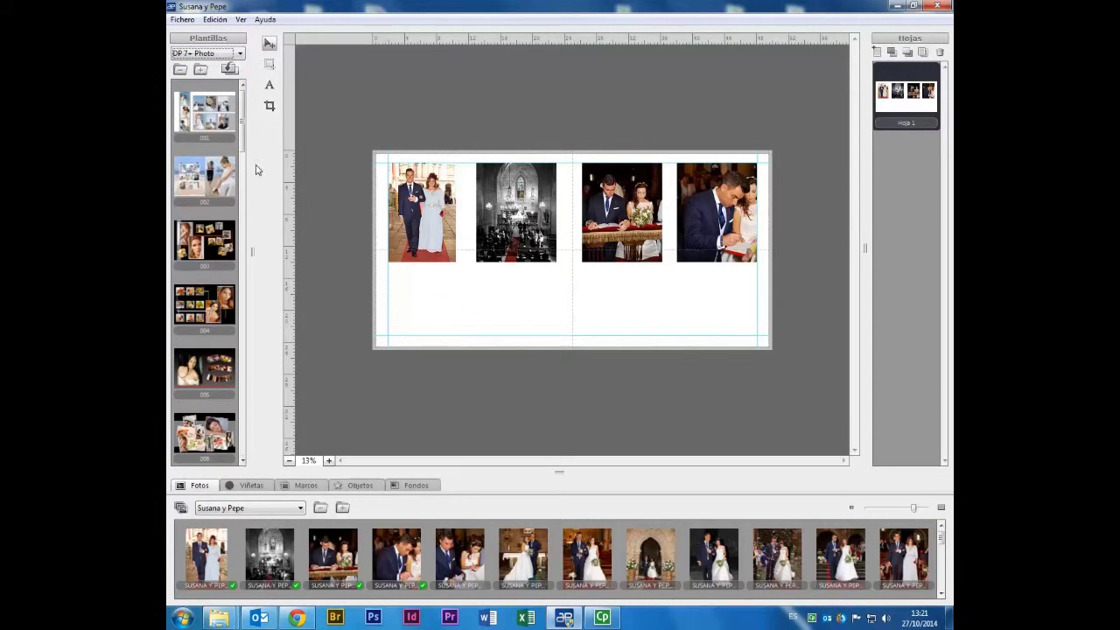
pyautogui.moveTo(229, 131); pyautogui.dragTo(220, 122)
pyautogui.doubleClick(213, 119)
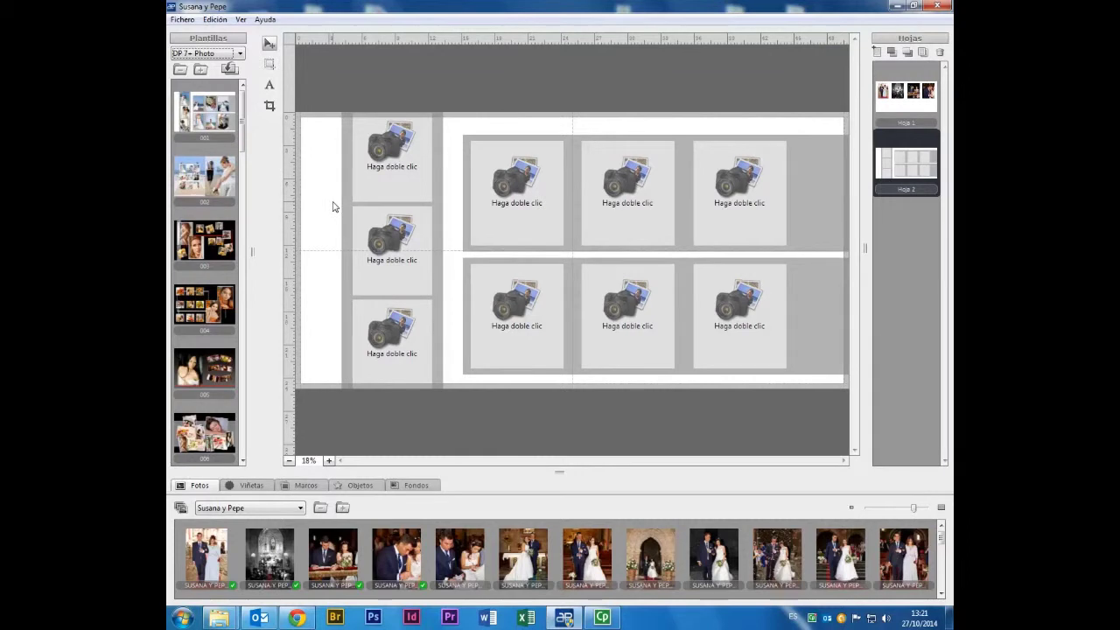
# Step: Delete the middle photo placeholder from the vertical strip of three on the second sheet
pyautogui.click(394, 251)
pyautogui.click(543, 212)
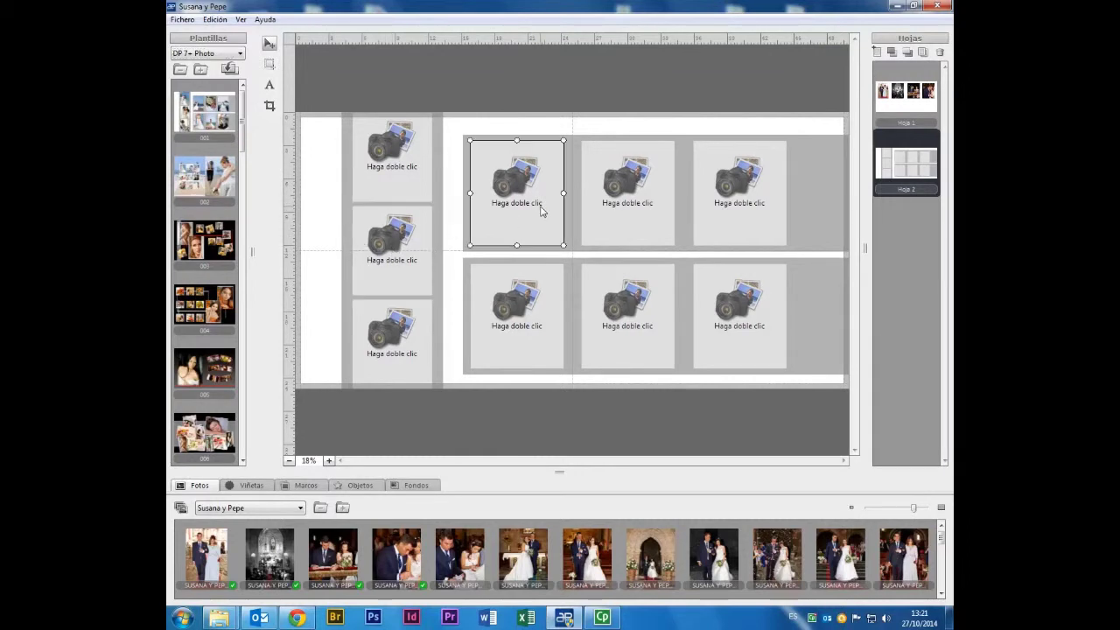
pyautogui.click(666, 213)
pyautogui.click(403, 247)
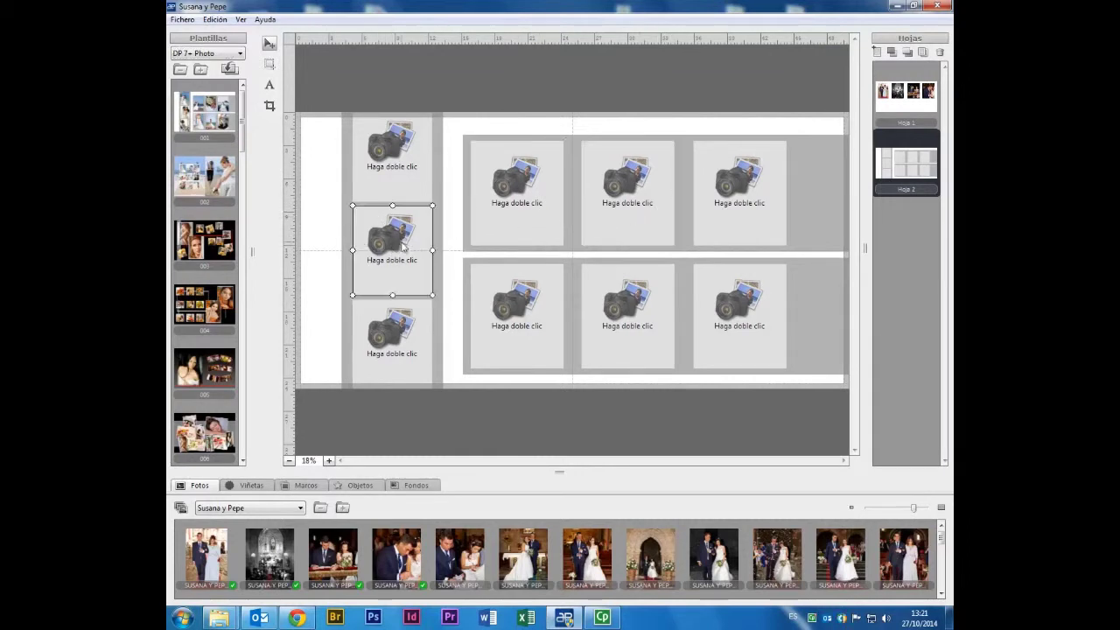
pyautogui.press('Delete')
# Step: Place two horizontal guides around the sheet's middle line and move the strip's two remaining placeholders against them
pyautogui.moveTo(398, 326); pyautogui.dragTo(398, 293)
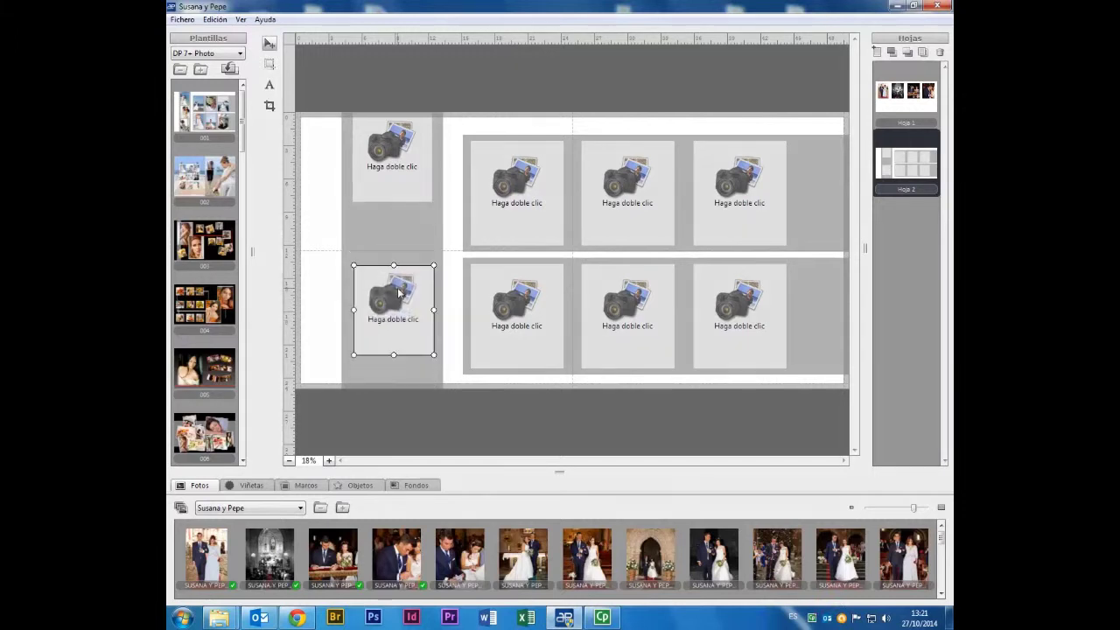
pyautogui.moveTo(379, 37); pyautogui.dragTo(380, 262)
pyautogui.moveTo(394, 40); pyautogui.dragTo(393, 243)
pyautogui.moveTo(393, 187); pyautogui.dragTo(396, 229)
pyautogui.moveTo(398, 286); pyautogui.dragTo(397, 283)
pyautogui.click(340, 282)
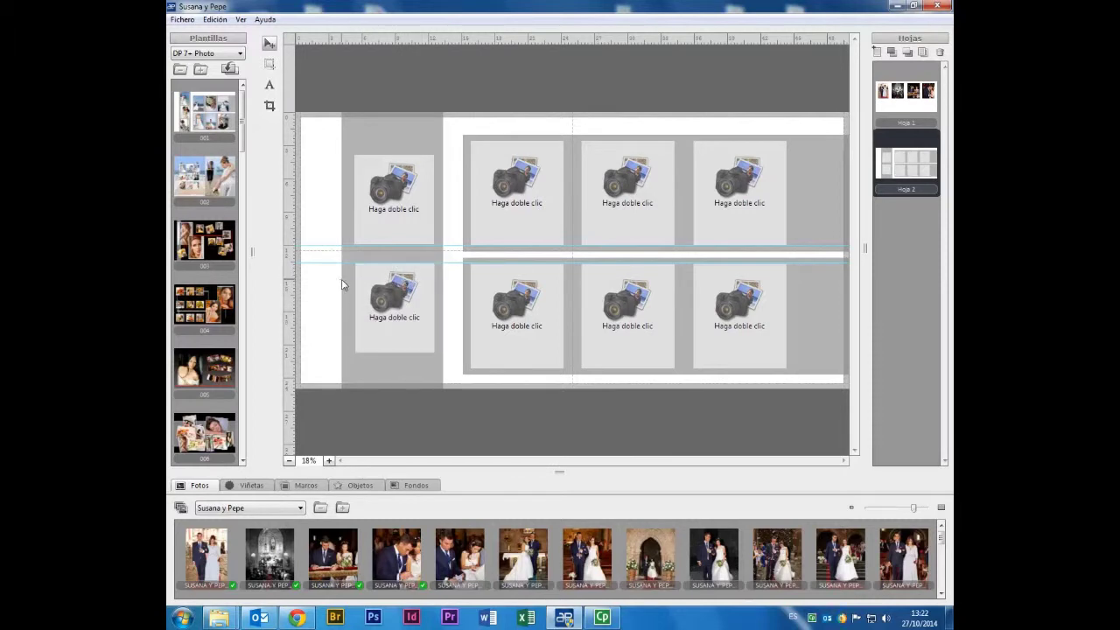
# Step: Align the left edges of the strip's two placeholders to a temporary vertical guide and remove that guide
pyautogui.moveTo(290, 128); pyautogui.dragTo(352, 150)
pyautogui.moveTo(391, 303); pyautogui.dragTo(390, 302)
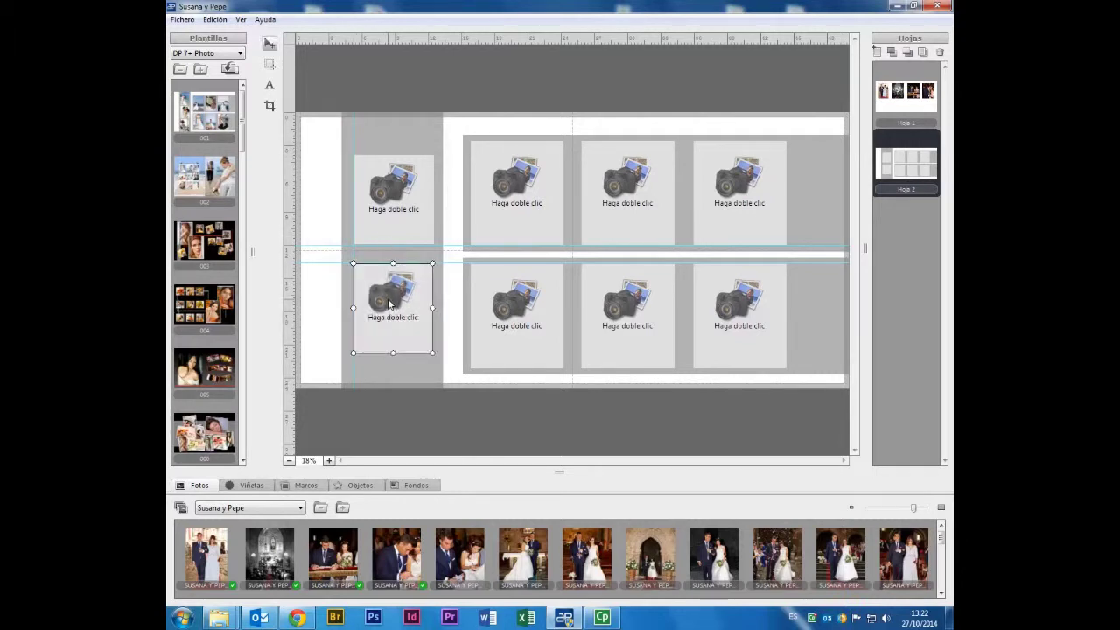
pyautogui.click(388, 234)
pyautogui.moveTo(388, 234); pyautogui.dragTo(389, 235)
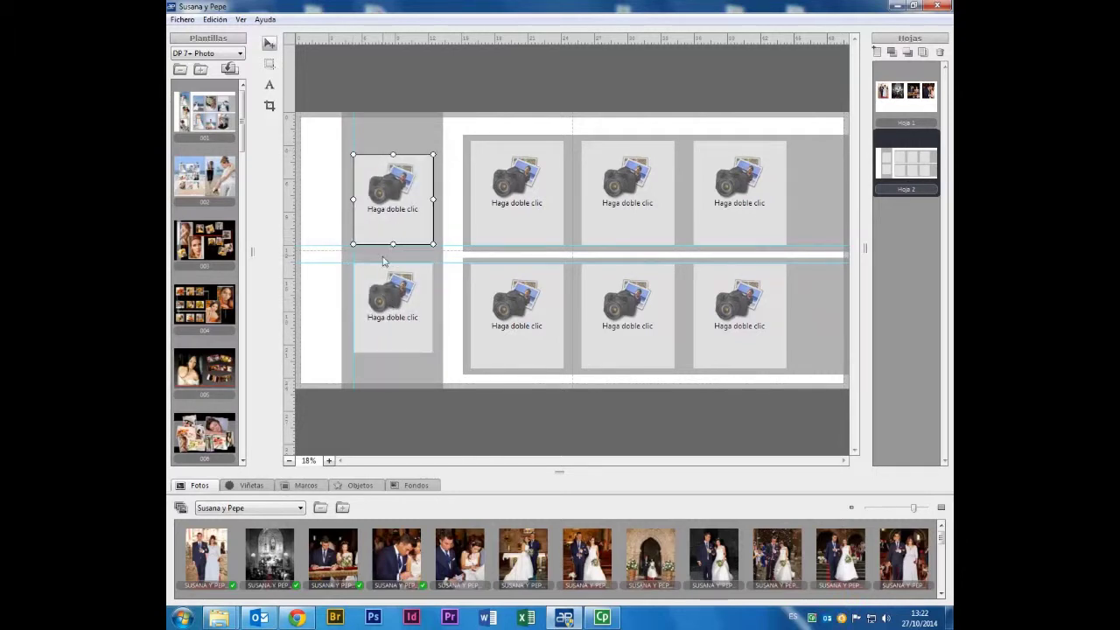
pyautogui.moveTo(352, 125); pyautogui.dragTo(286, 137)
# Step: Fill the strip's upper placeholder with photo (5) and its lower placeholder with photo (6) from the wedding folder
pyautogui.doubleClick(405, 199)
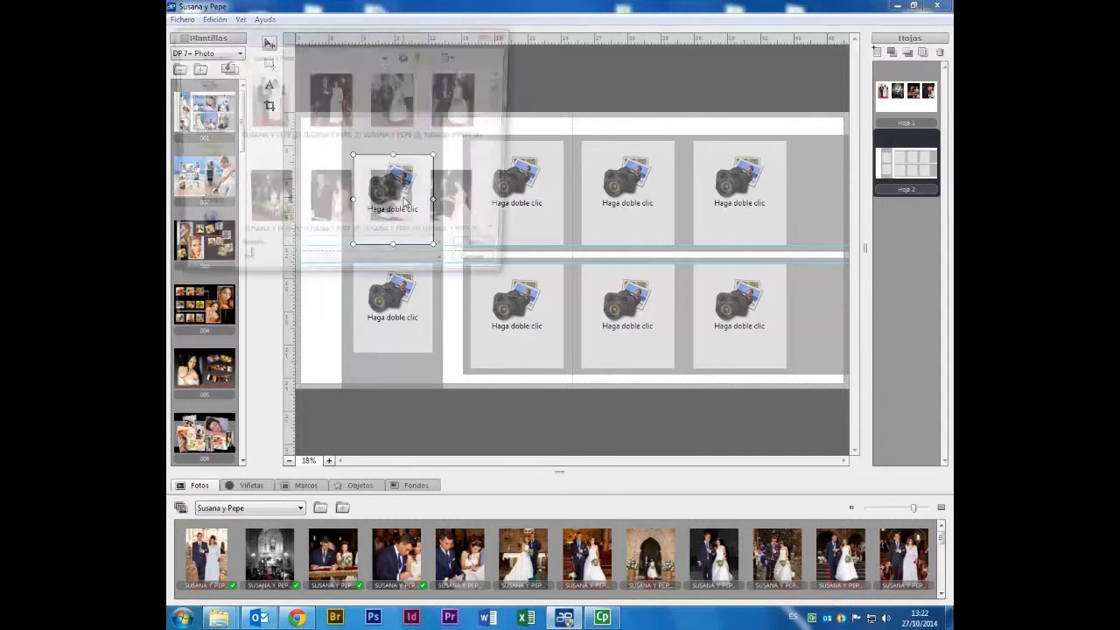
pyautogui.click(315, 203)
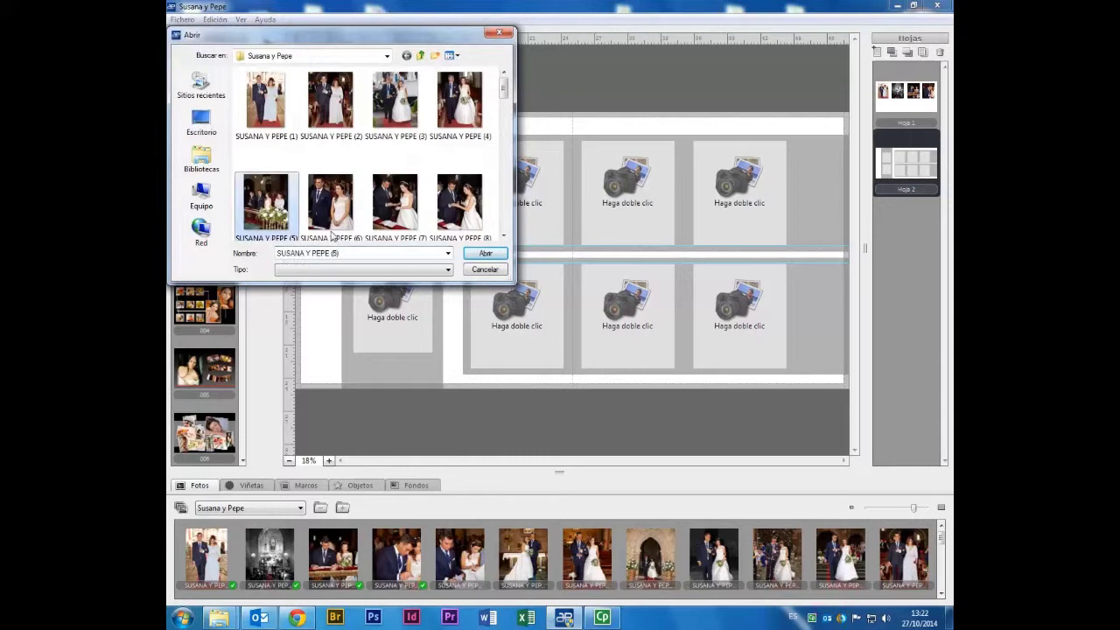
pyautogui.click(479, 252)
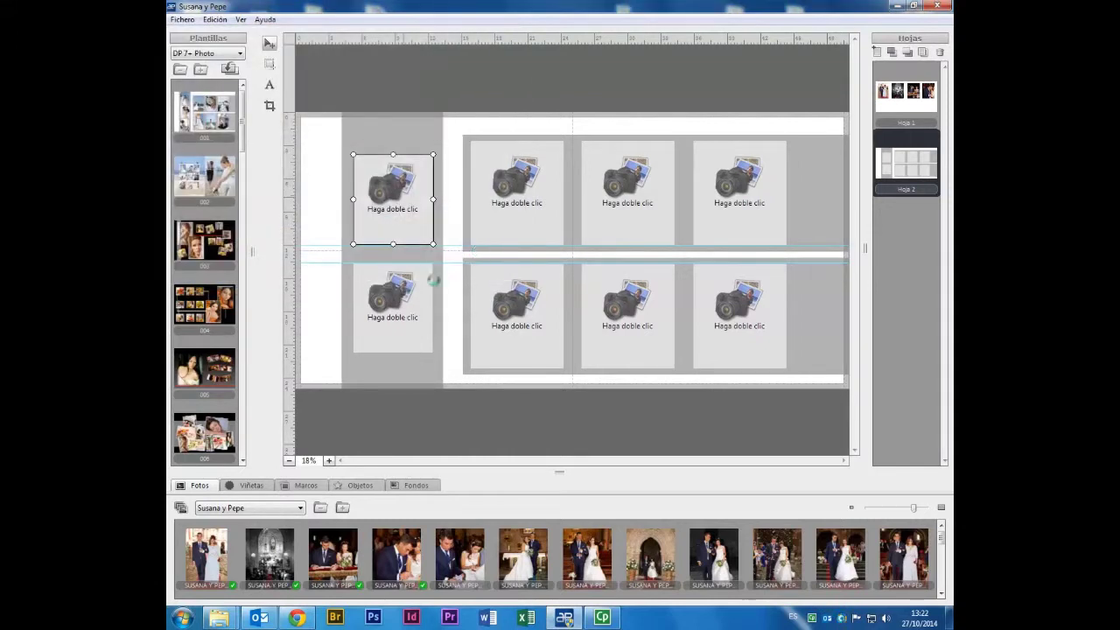
pyautogui.doubleClick(405, 302)
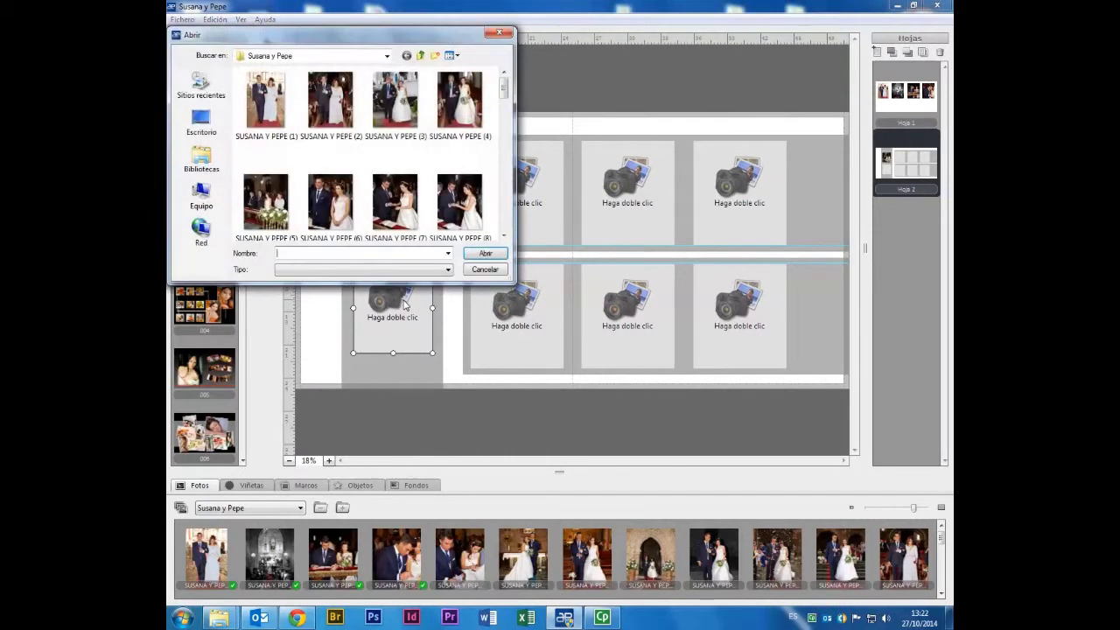
pyautogui.click(348, 208)
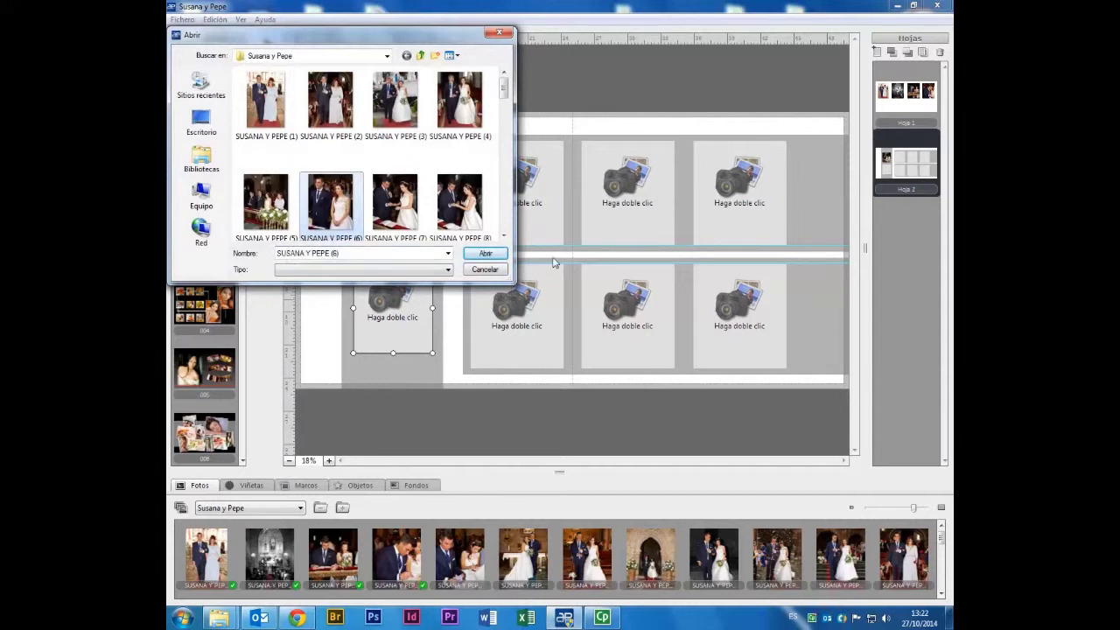
pyautogui.click(501, 252)
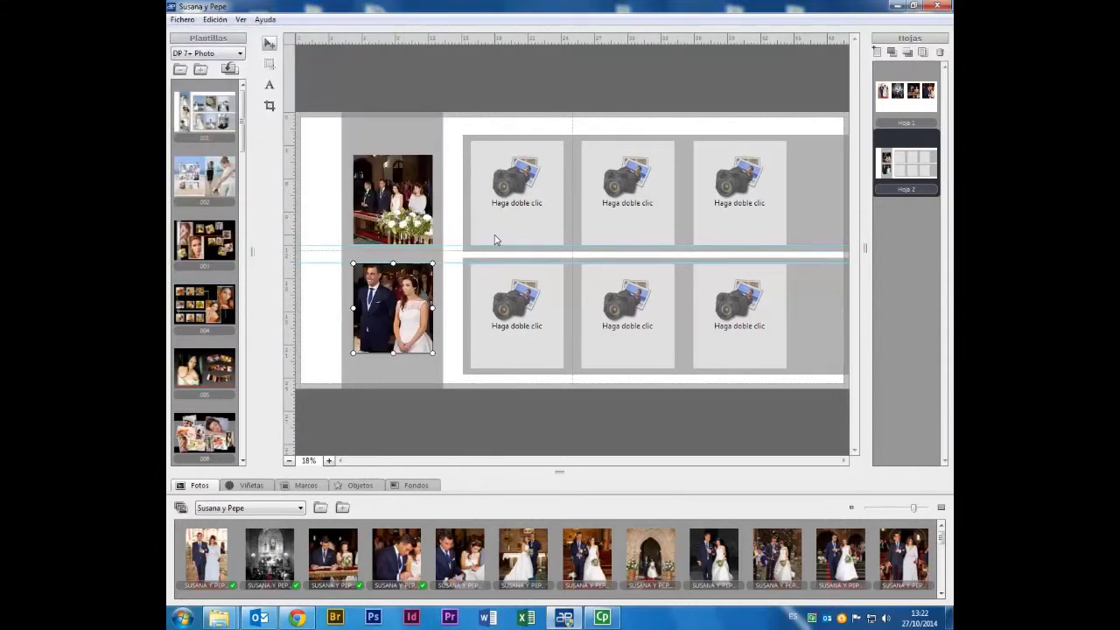
# Step: Fill the first column of the six-photo grid with photo (7) above and photo (8) below
pyautogui.doubleClick(495, 196)
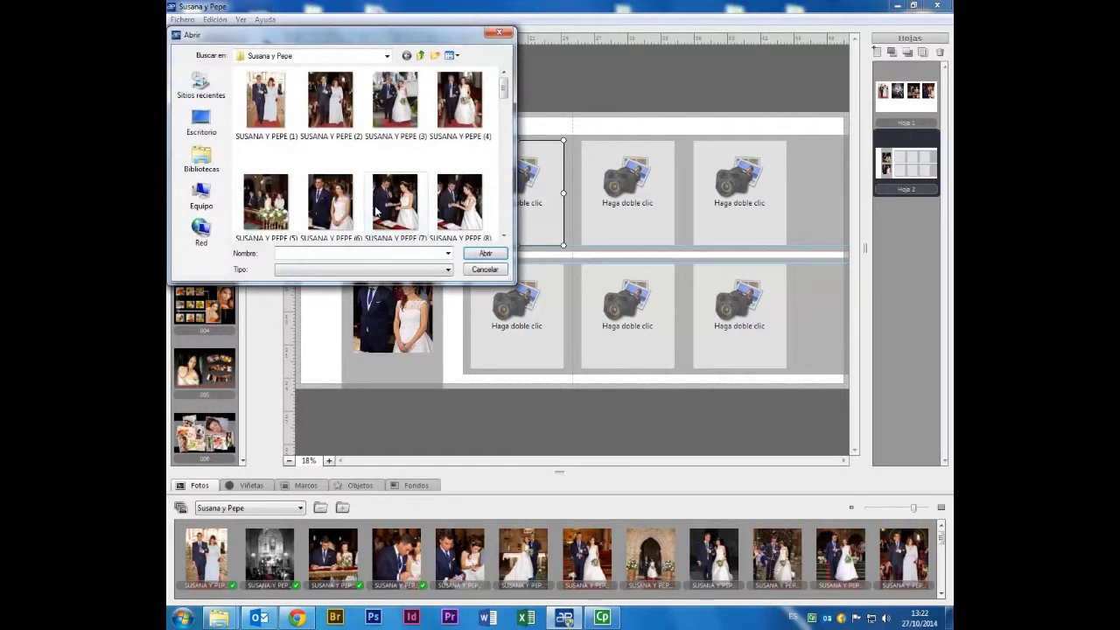
pyautogui.scroll(-1, 429, 175)
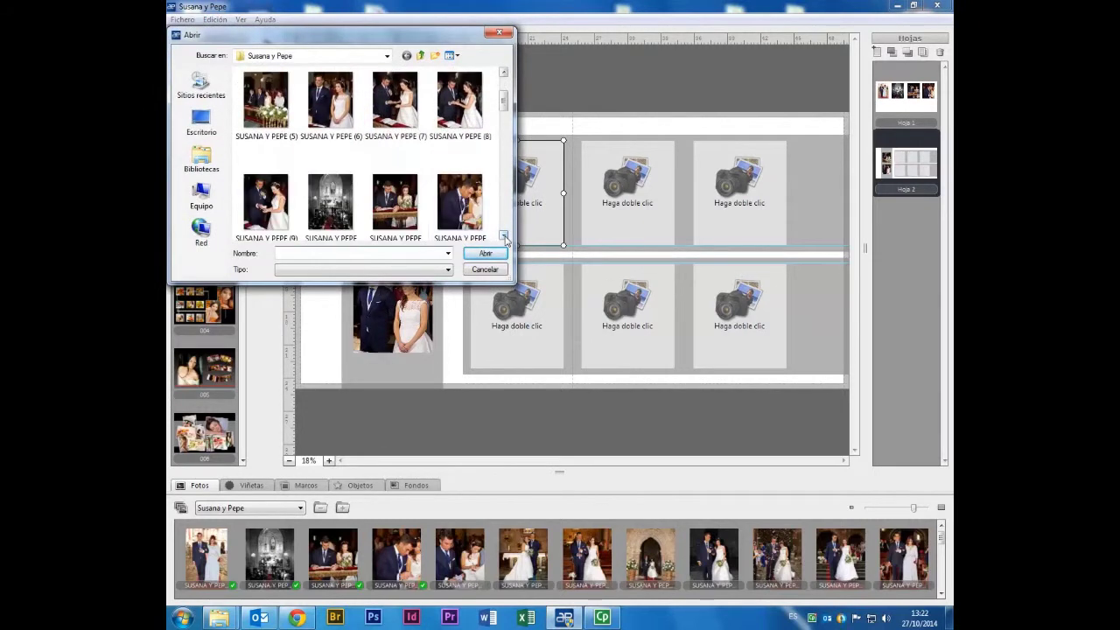
pyautogui.click(412, 133)
pyautogui.click(484, 252)
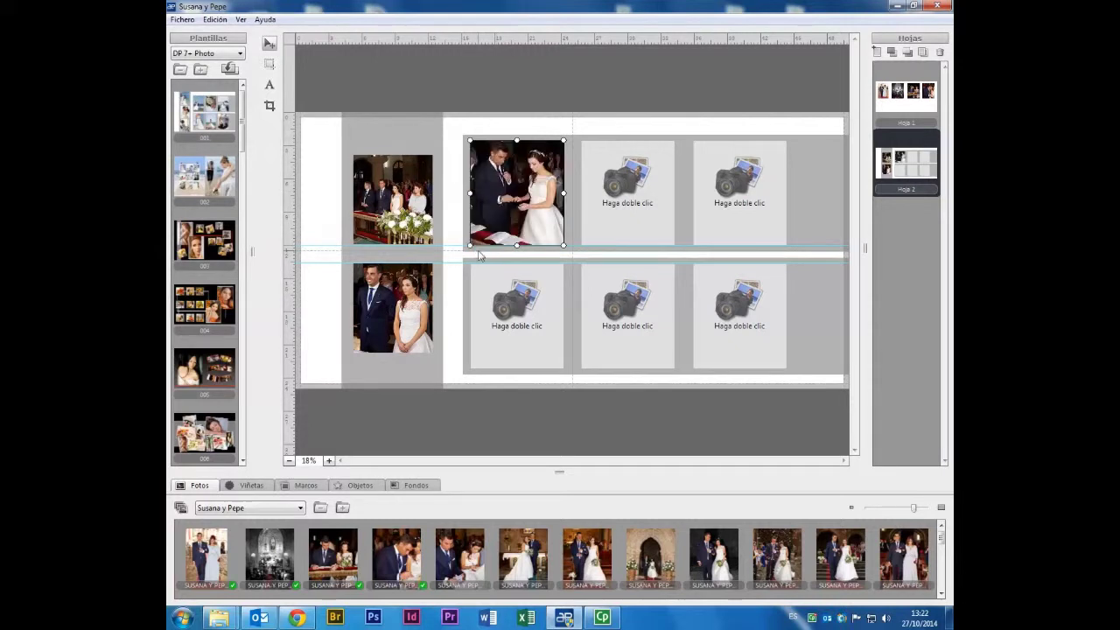
pyautogui.doubleClick(509, 321)
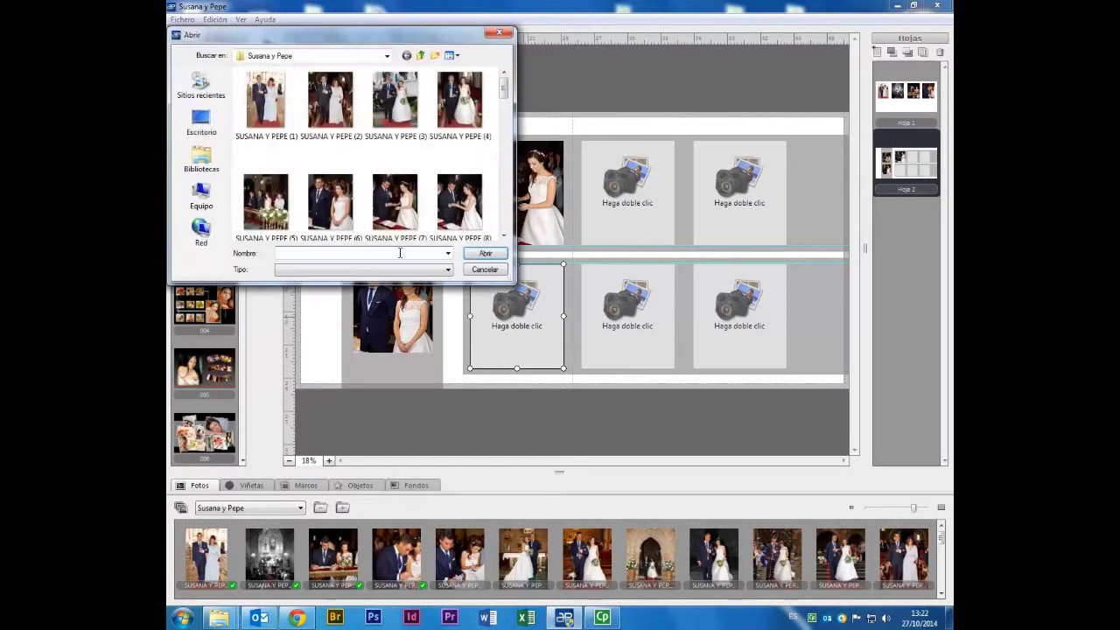
pyautogui.scroll(-1, 512, 230)
pyautogui.click(472, 179)
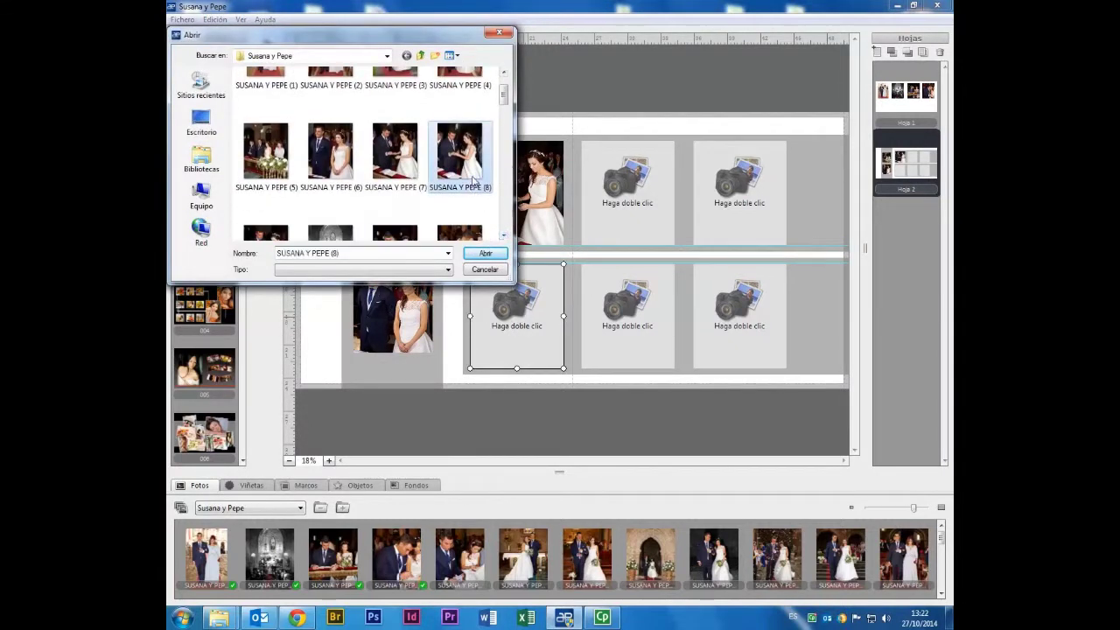
pyautogui.click(483, 253)
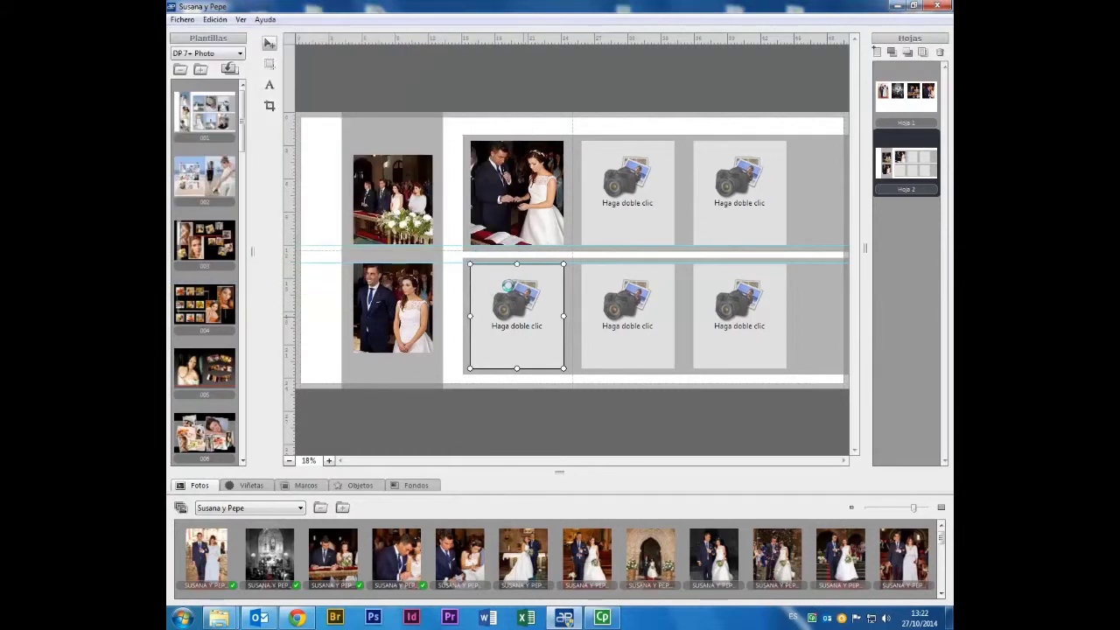
# Step: Fill the middle column of the six-photo grid with photo (9) above and photo (10) below
pyautogui.doubleClick(619, 214)
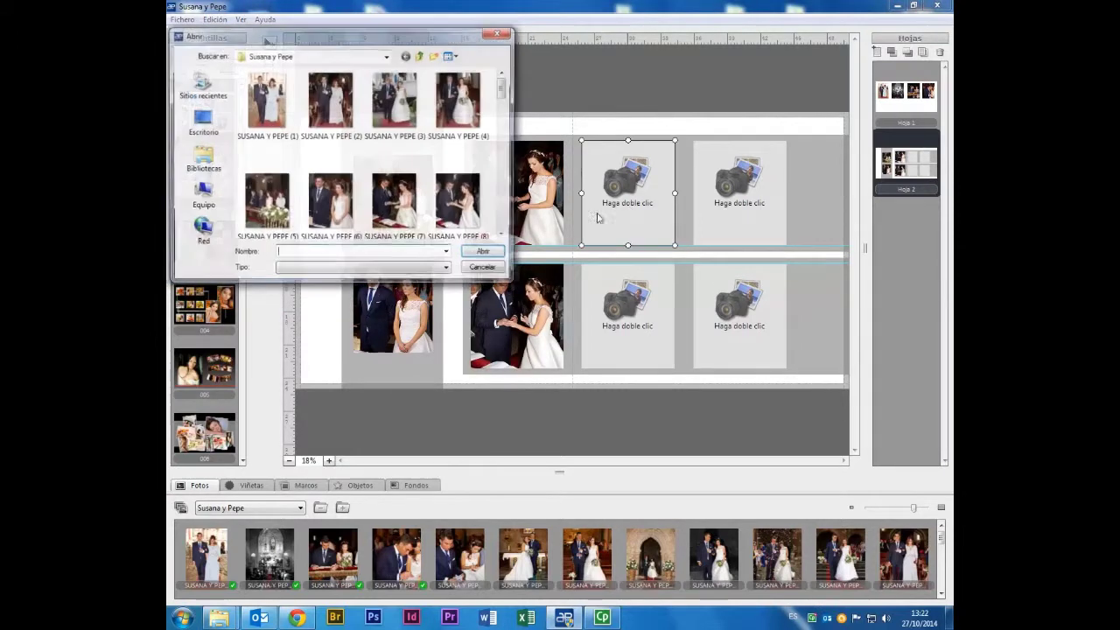
pyautogui.scroll(-3, 503, 218)
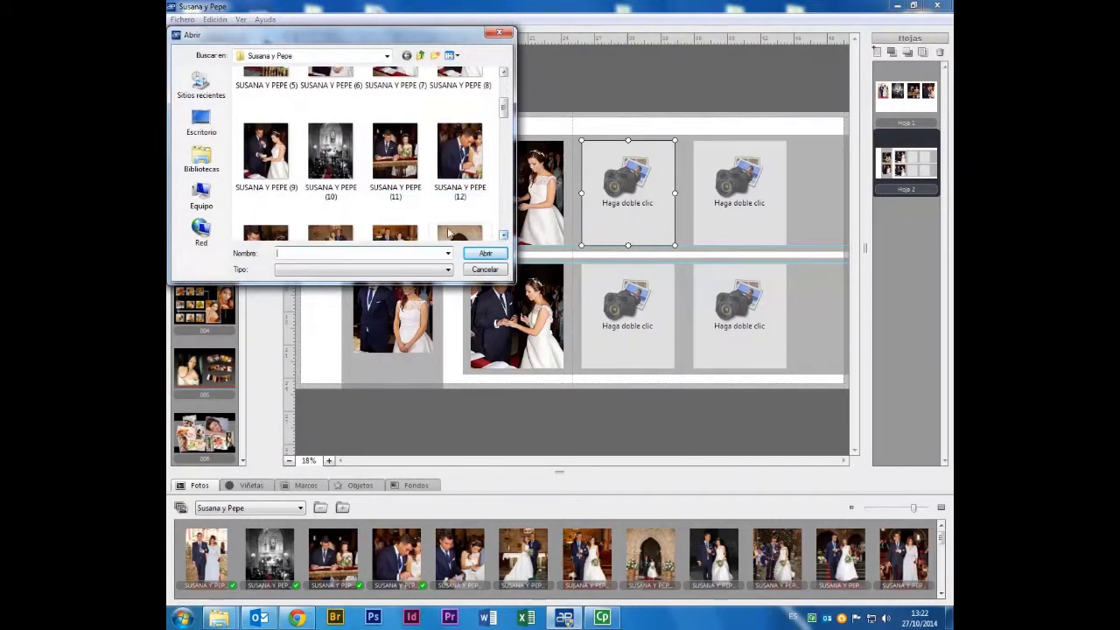
pyautogui.click(266, 154)
pyautogui.click(501, 255)
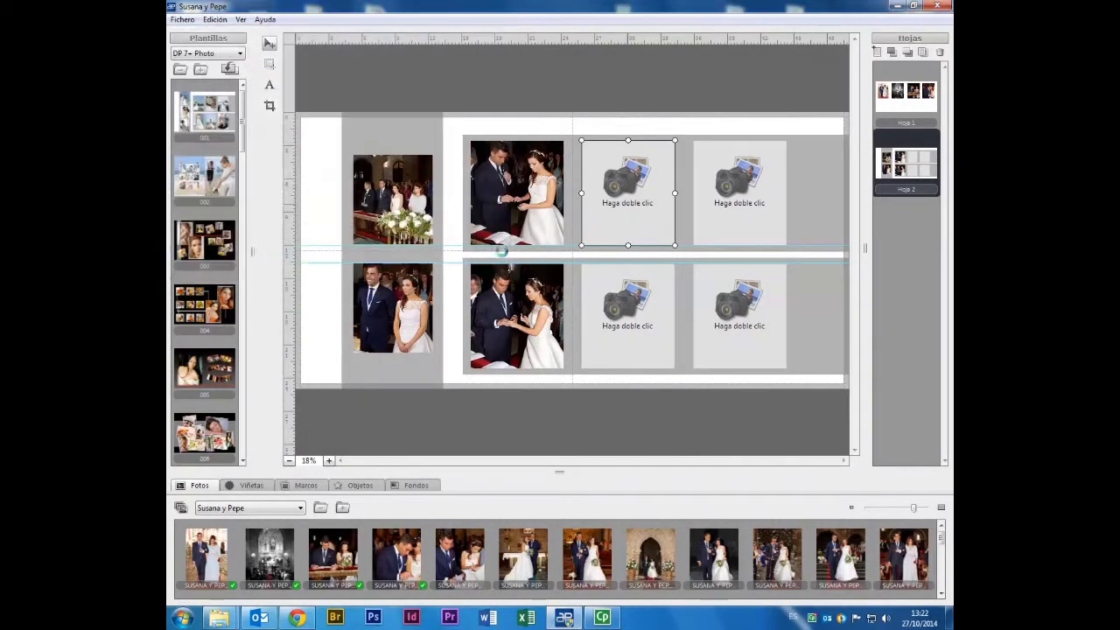
pyautogui.doubleClick(624, 294)
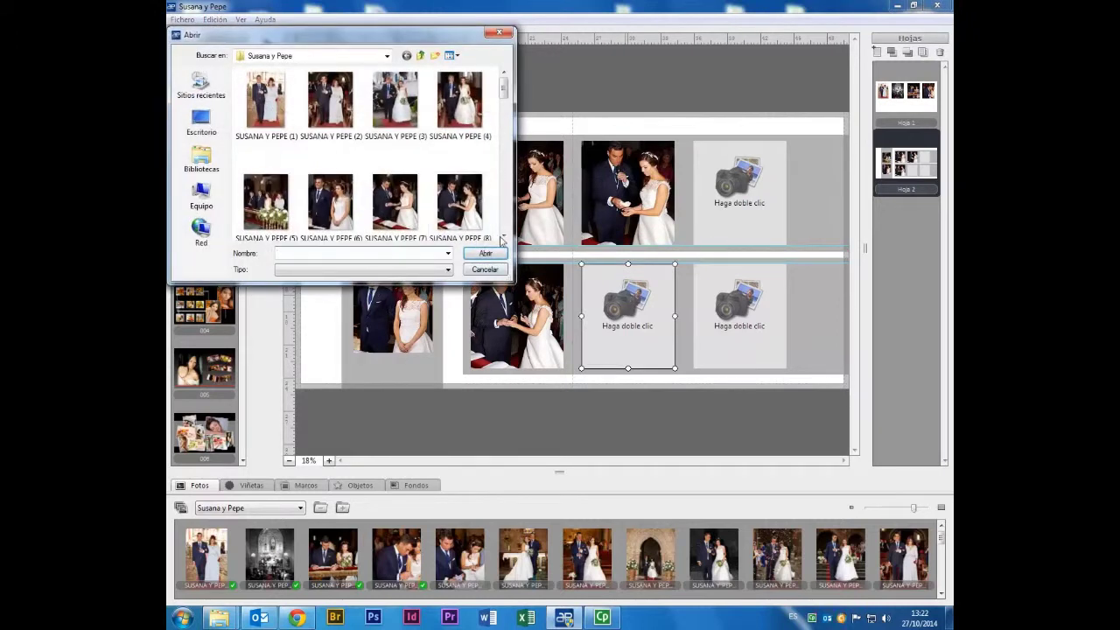
pyautogui.scroll(-2, 420, 218)
pyautogui.click(350, 214)
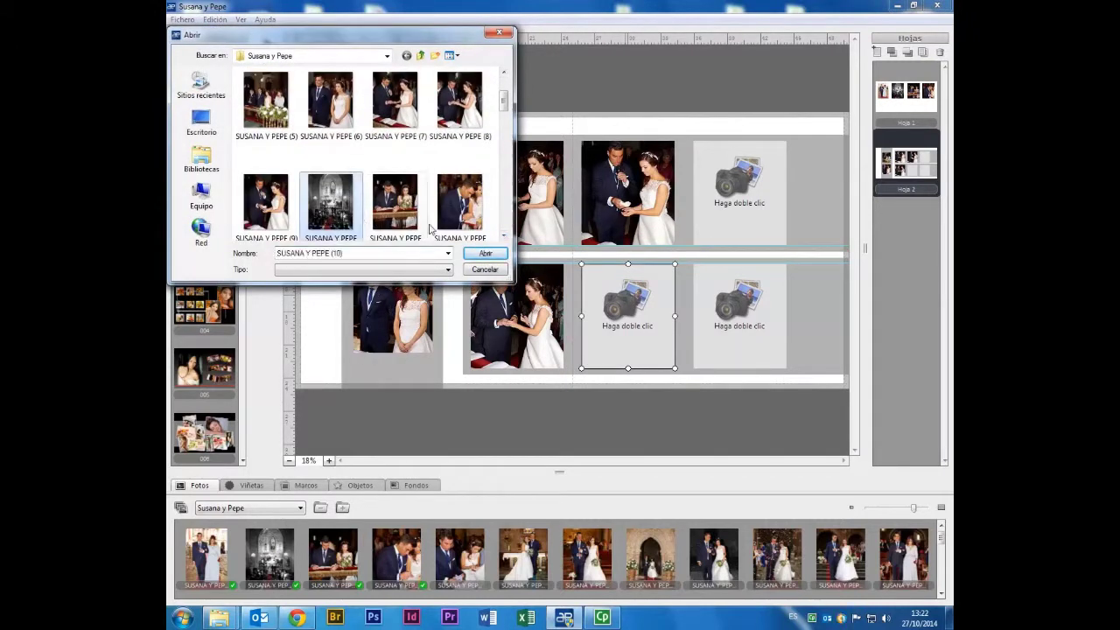
pyautogui.click(482, 252)
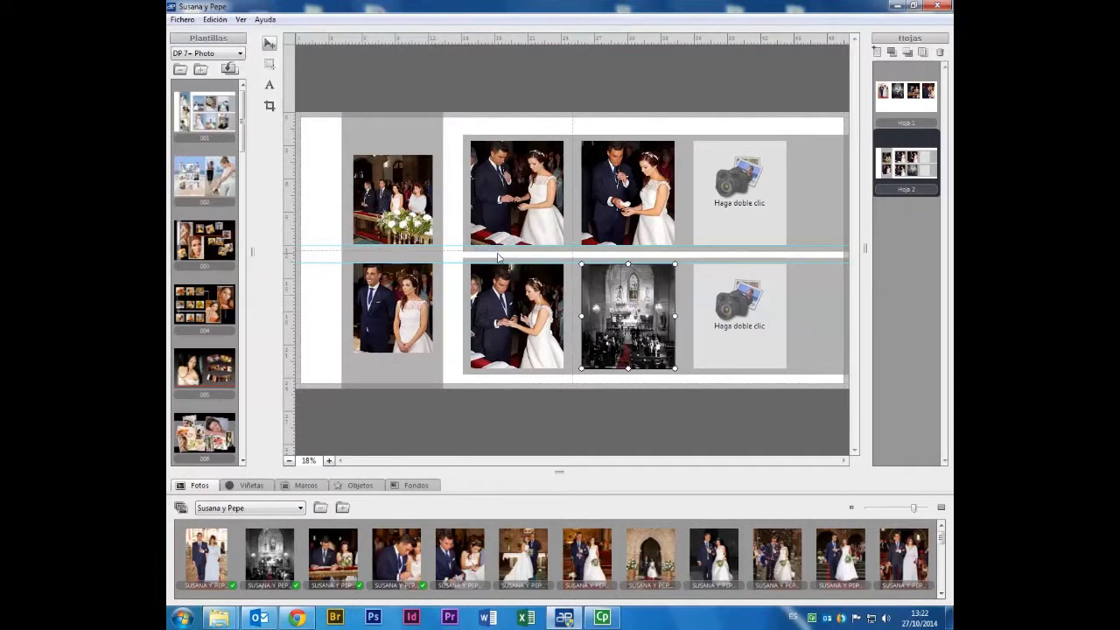
# Step: Fill the last column of the six-photo grid with photo (11) above and photo (12) below, and clear the selection
pyautogui.doubleClick(744, 218)
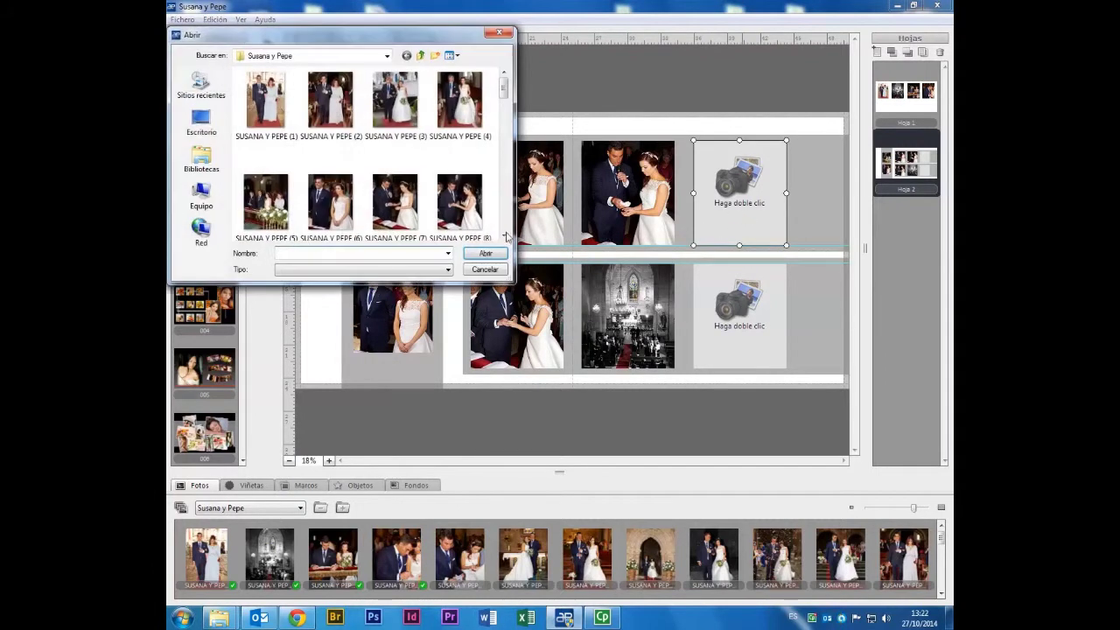
pyautogui.scroll(-3, 393, 189)
pyautogui.doubleClick(393, 189)
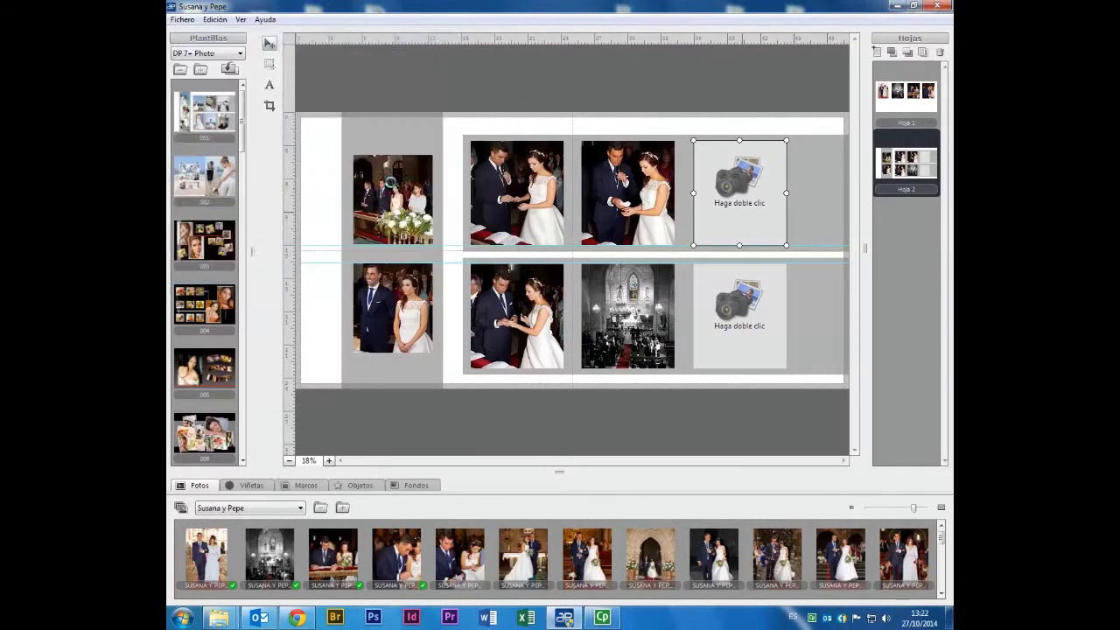
pyautogui.doubleClick(738, 306)
pyautogui.click(503, 236)
pyautogui.click(503, 236)
pyautogui.click(473, 188)
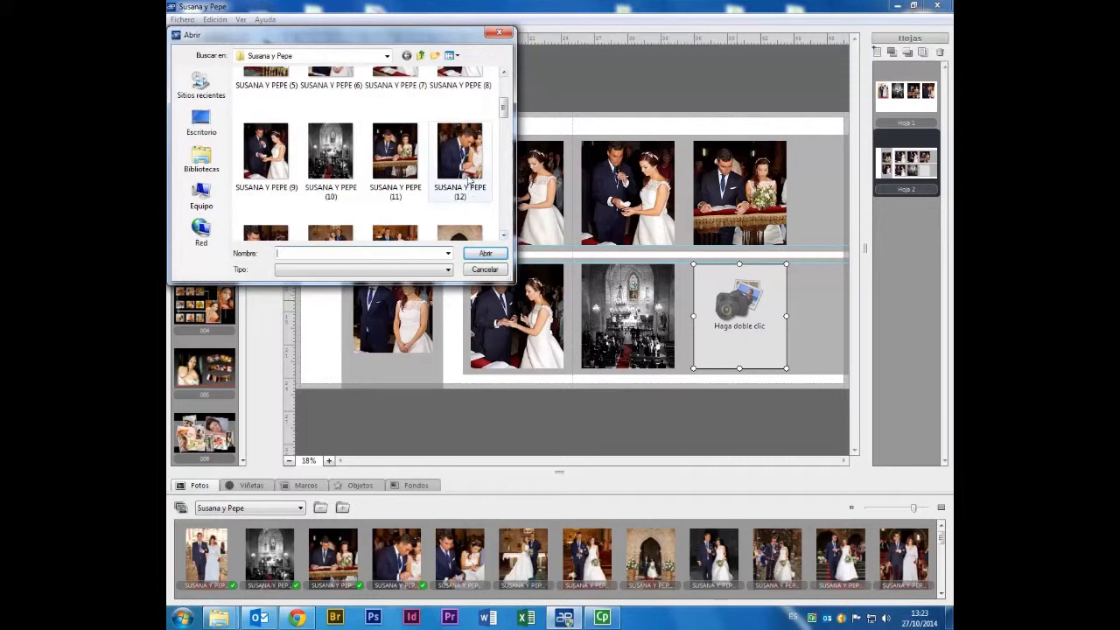
pyautogui.click(484, 253)
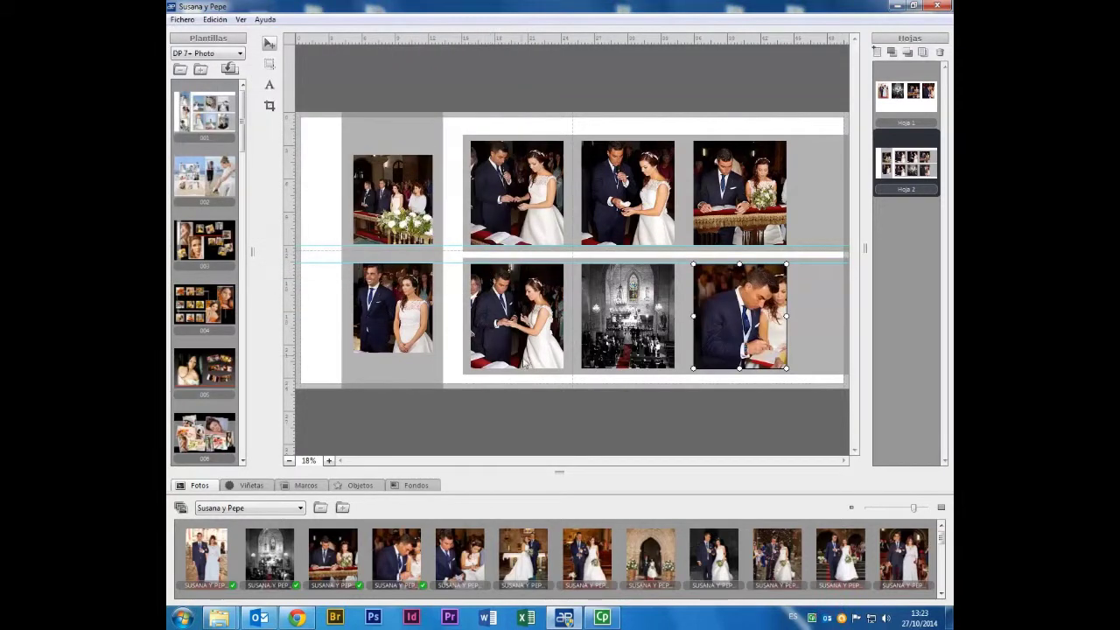
pyautogui.click(829, 342)
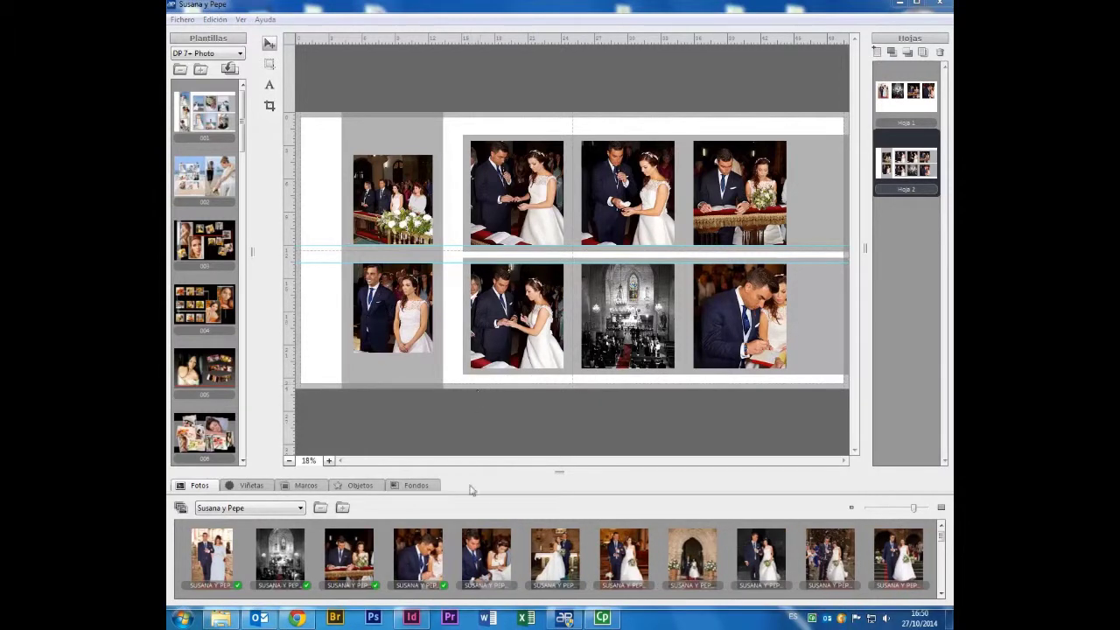
# Step: Try the pale yellow and orange Baby backgrounds on the second sheet and replace them with the mint green one
pyautogui.click(425, 488)
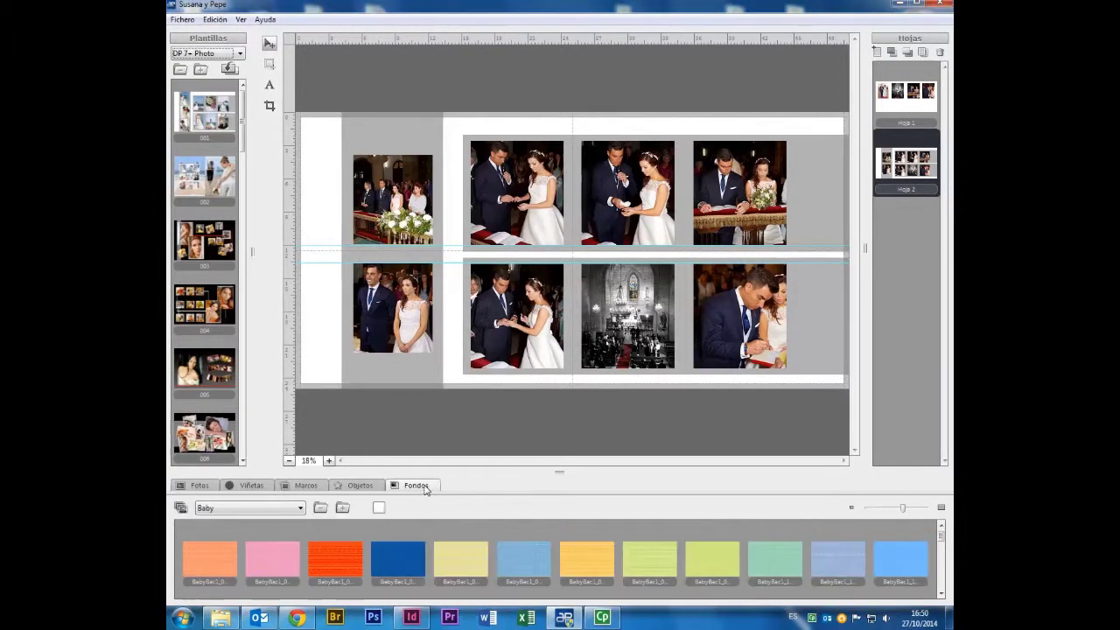
pyautogui.click(453, 559)
pyautogui.doubleClick(453, 558)
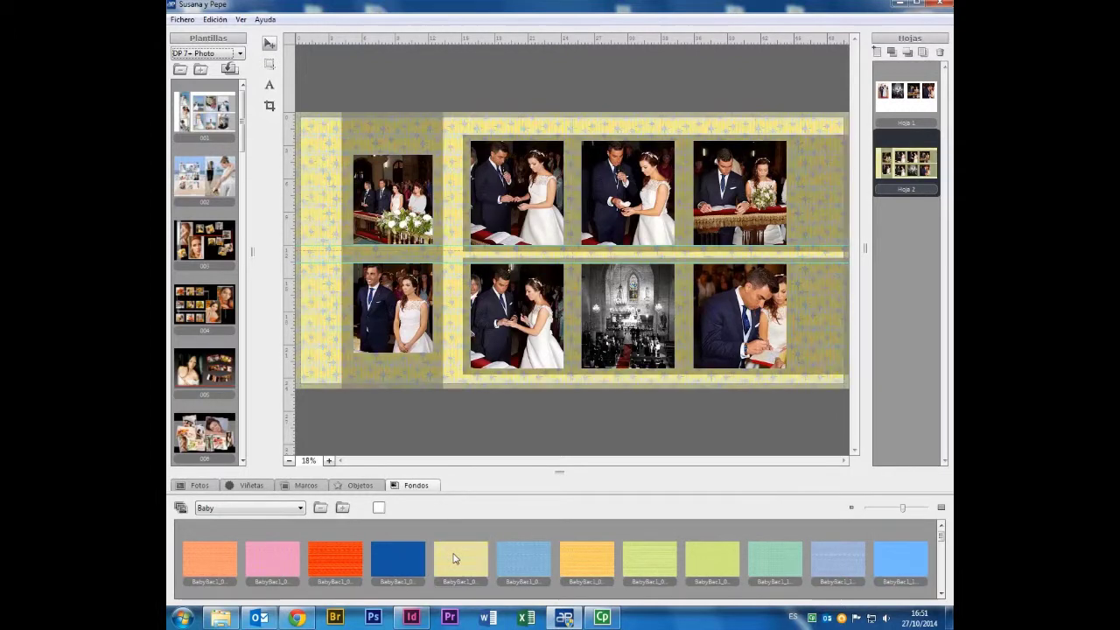
pyautogui.click(586, 562)
pyautogui.doubleClick(586, 561)
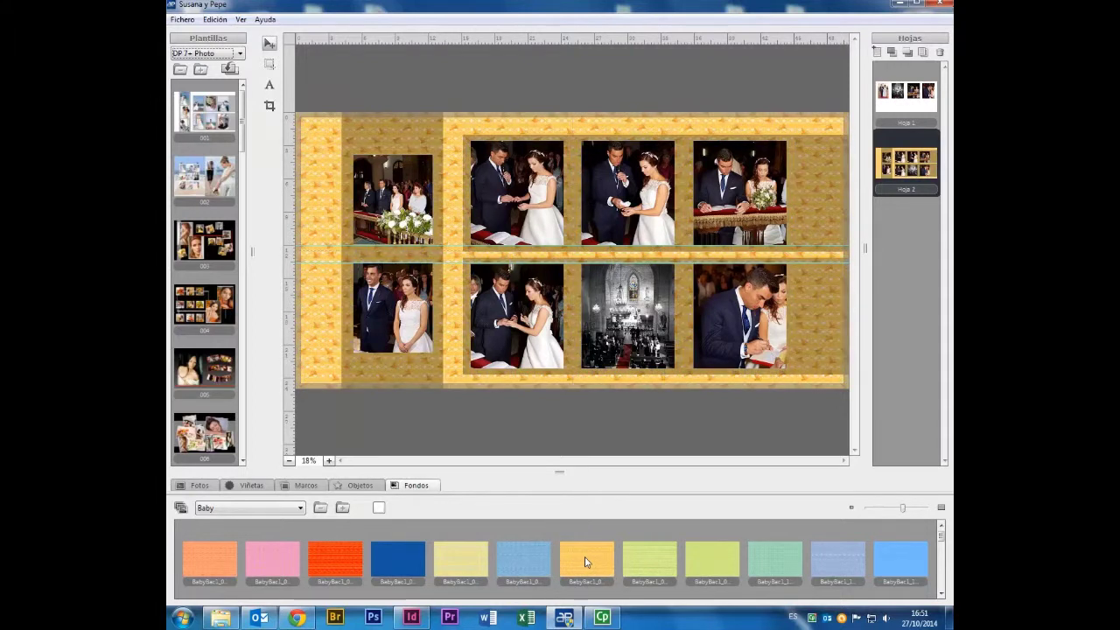
pyautogui.click(777, 564)
pyautogui.doubleClick(768, 556)
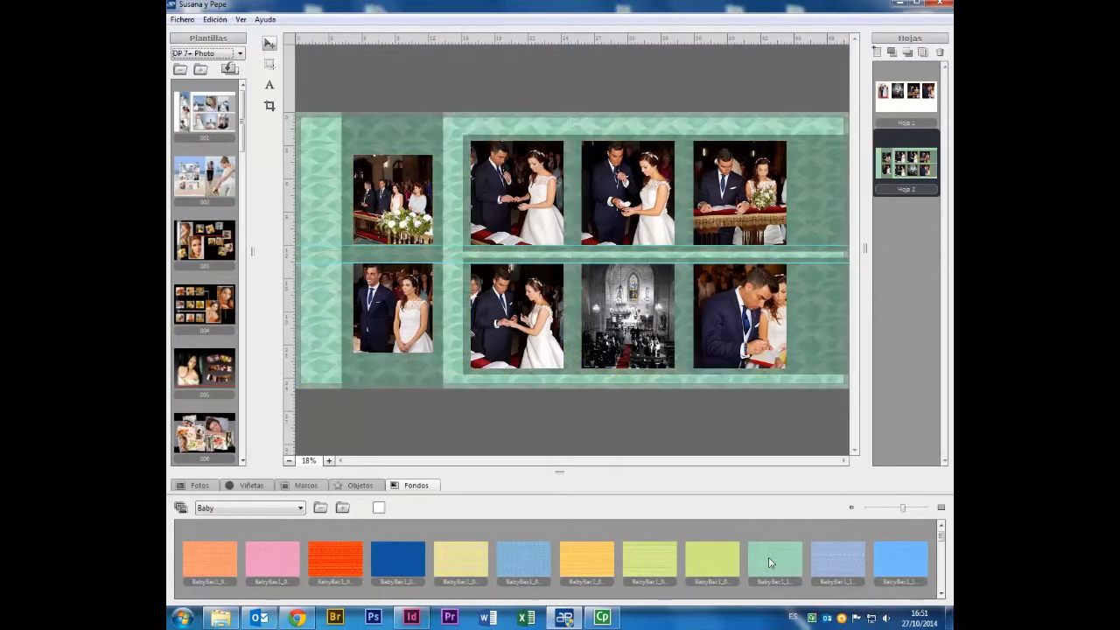
# Step: Apply the rough-edged white rectangular frame from the Standard collection to both photos in the narrow column beside the six-photo grid
pyautogui.click(396, 210)
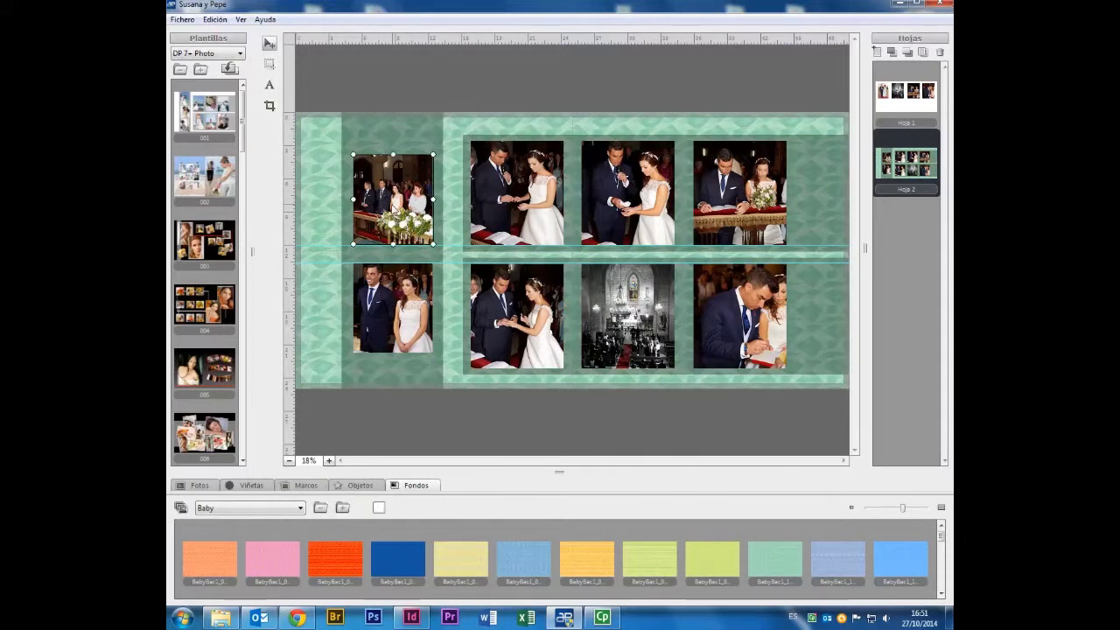
pyautogui.click(306, 485)
pyautogui.click(299, 508)
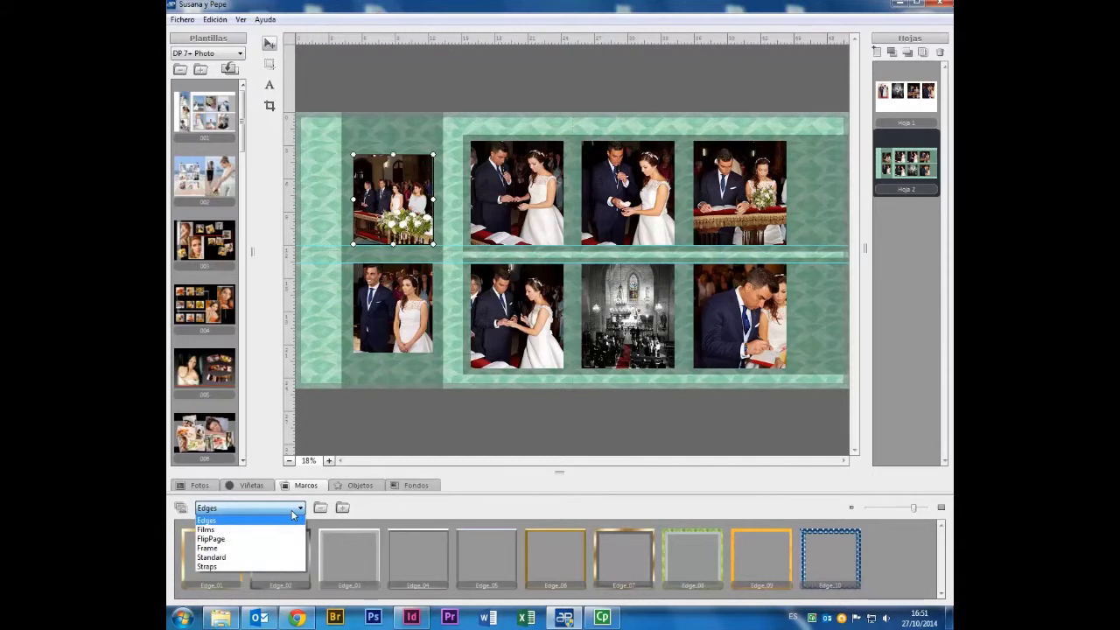
pyautogui.click(271, 557)
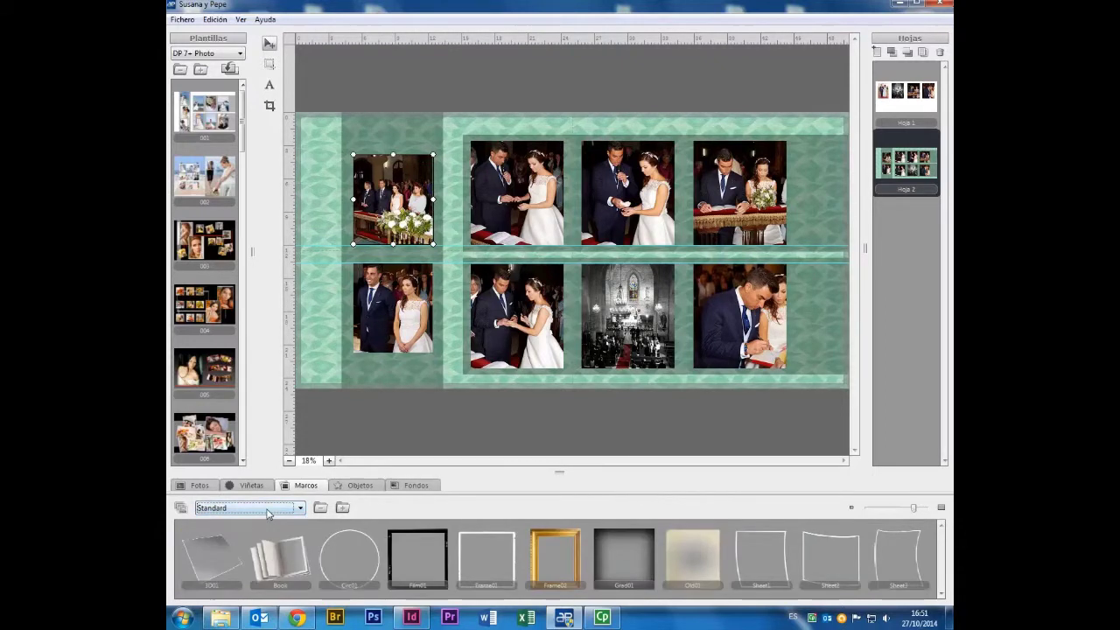
pyautogui.click(473, 555)
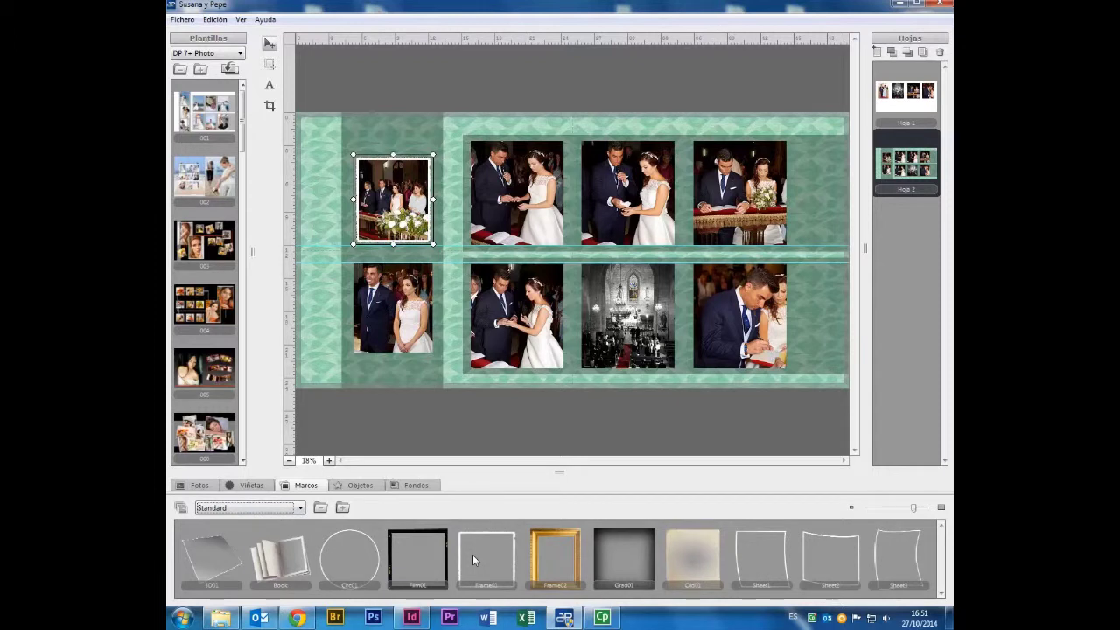
pyautogui.click(400, 326)
pyautogui.click(497, 554)
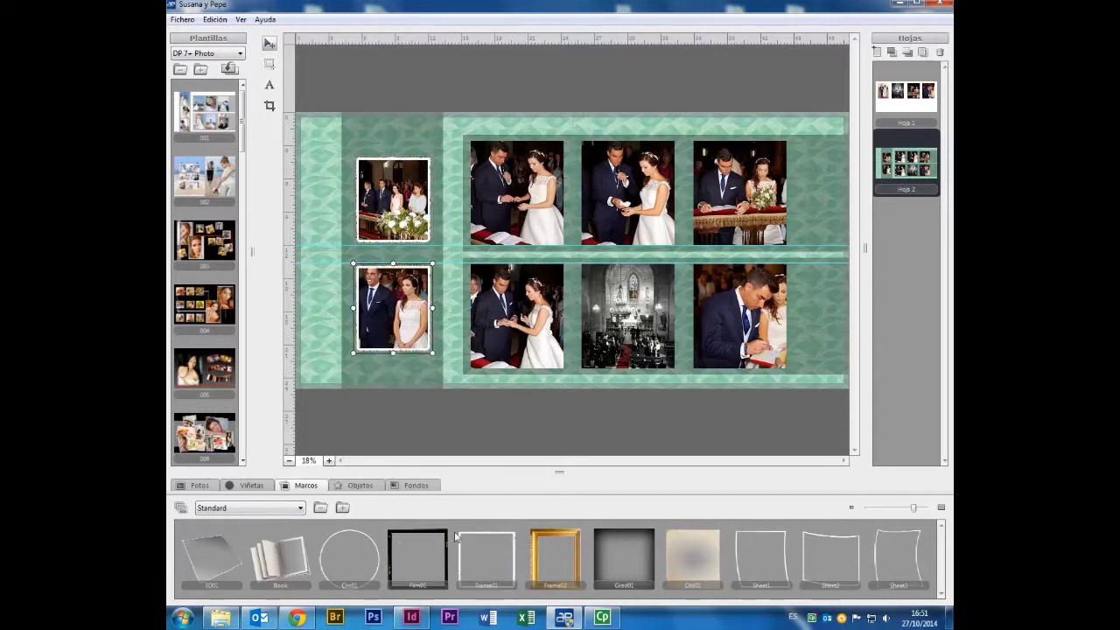
# Step: Apply the Edge_05 frame from the Edges collection to the grid's upper-left and lower-right photos
pyautogui.click(479, 216)
pyautogui.click(293, 507)
pyautogui.click(271, 520)
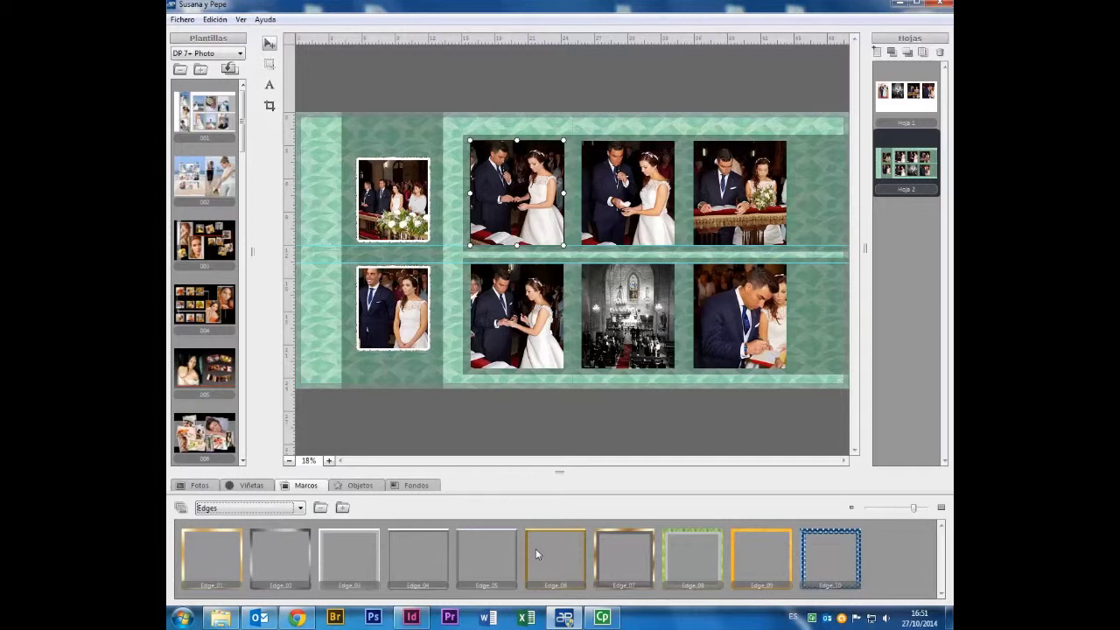
pyautogui.doubleClick(477, 552)
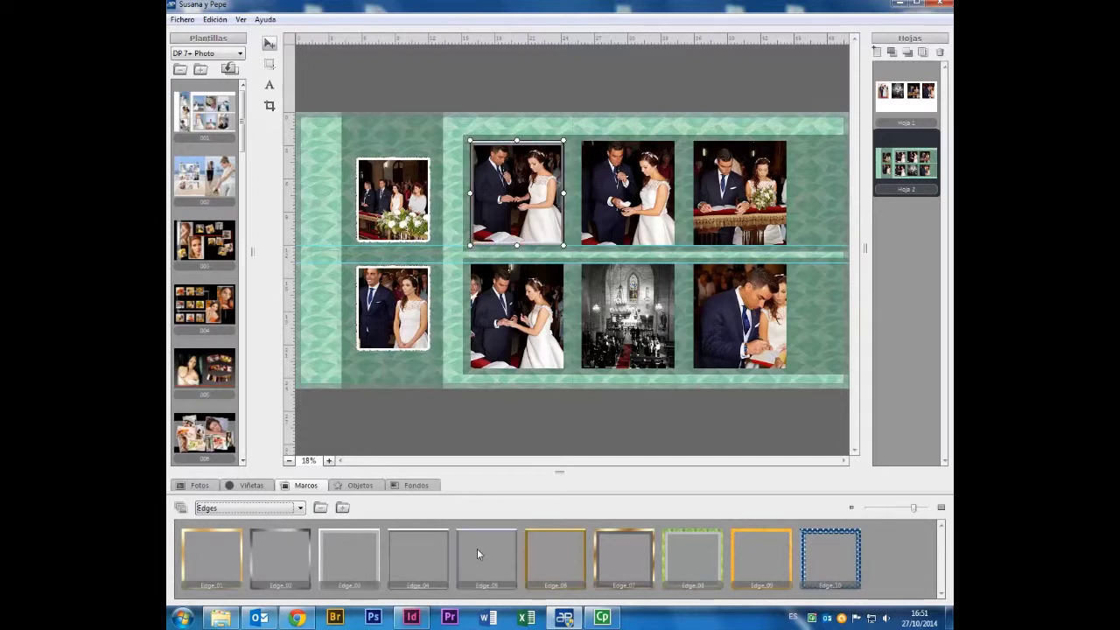
pyautogui.doubleClick(721, 316)
pyautogui.click(483, 269)
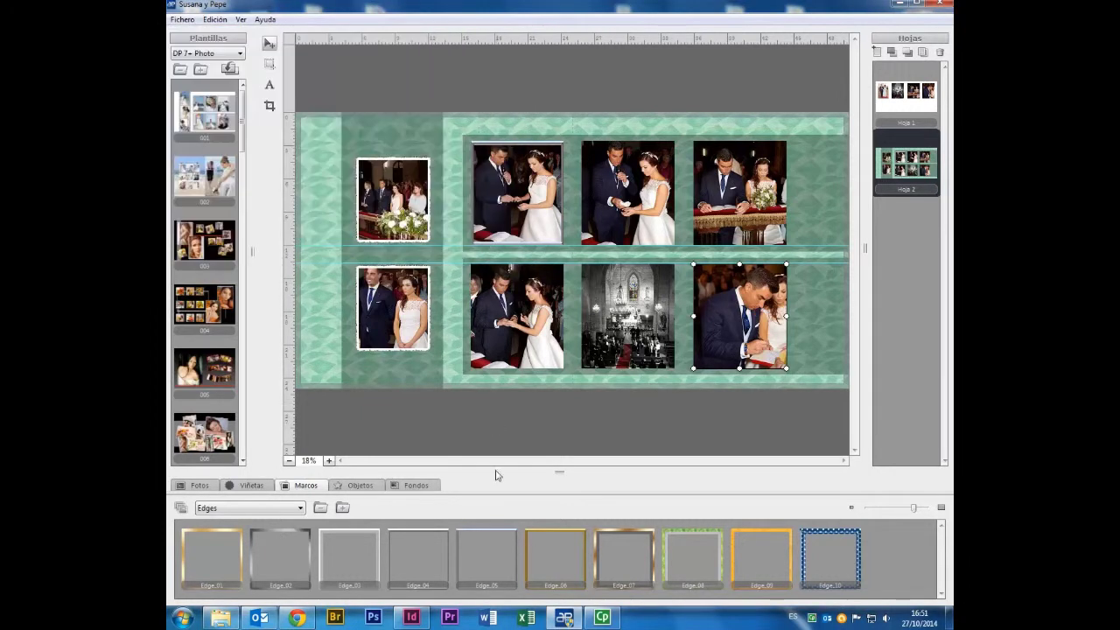
pyautogui.doubleClick(479, 549)
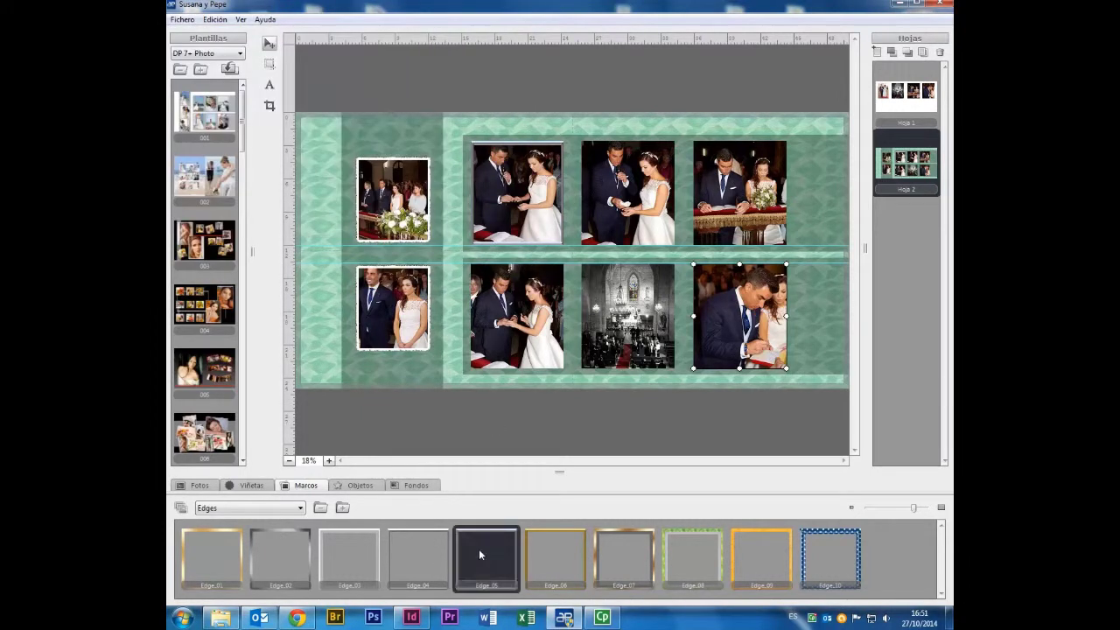
# Step: Apply the Edge_04 frame to the grid's upper-right photo and to the black-and-white church photo
pyautogui.click(736, 193)
pyautogui.doubleClick(413, 544)
pyautogui.click(627, 316)
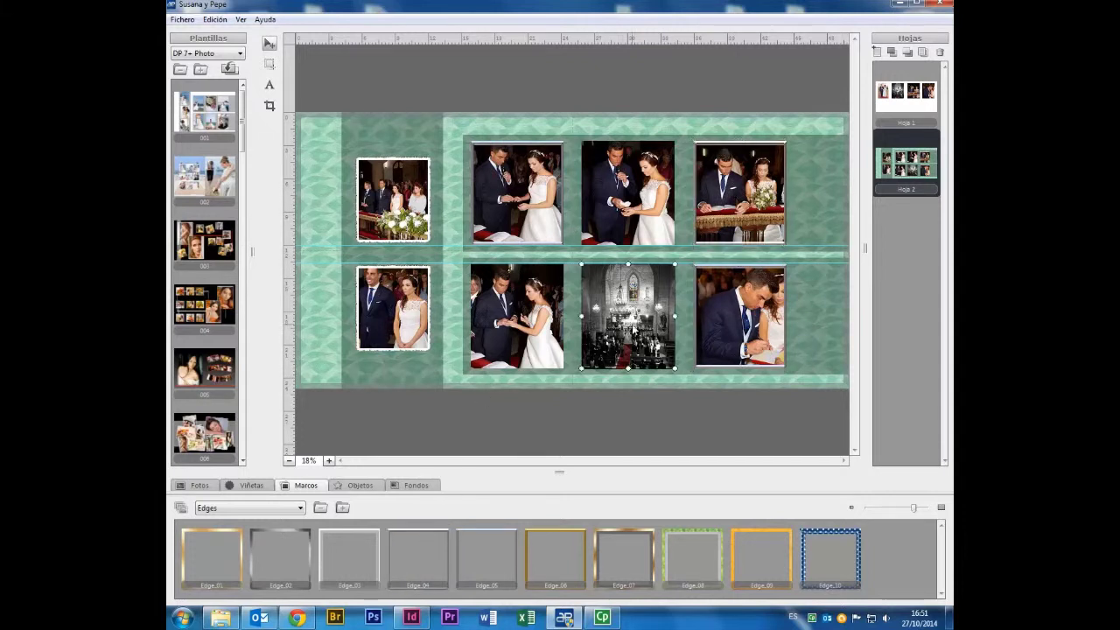
pyautogui.doubleClick(424, 561)
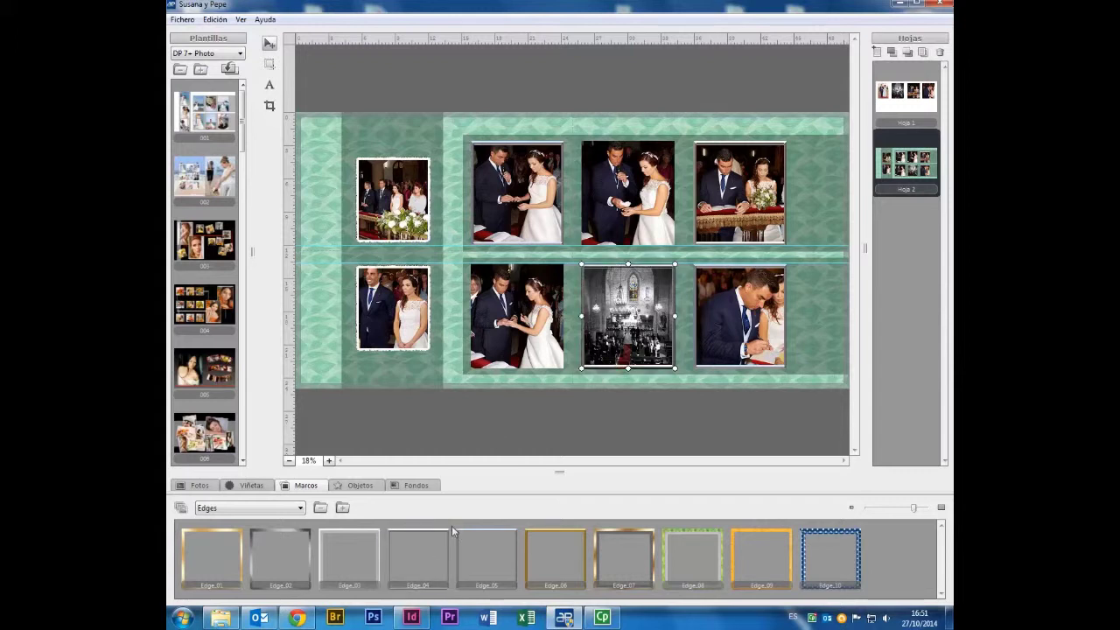
# Step: Apply the Edge_03 frame to the grid's lower-left and upper-middle photos
pyautogui.click(534, 311)
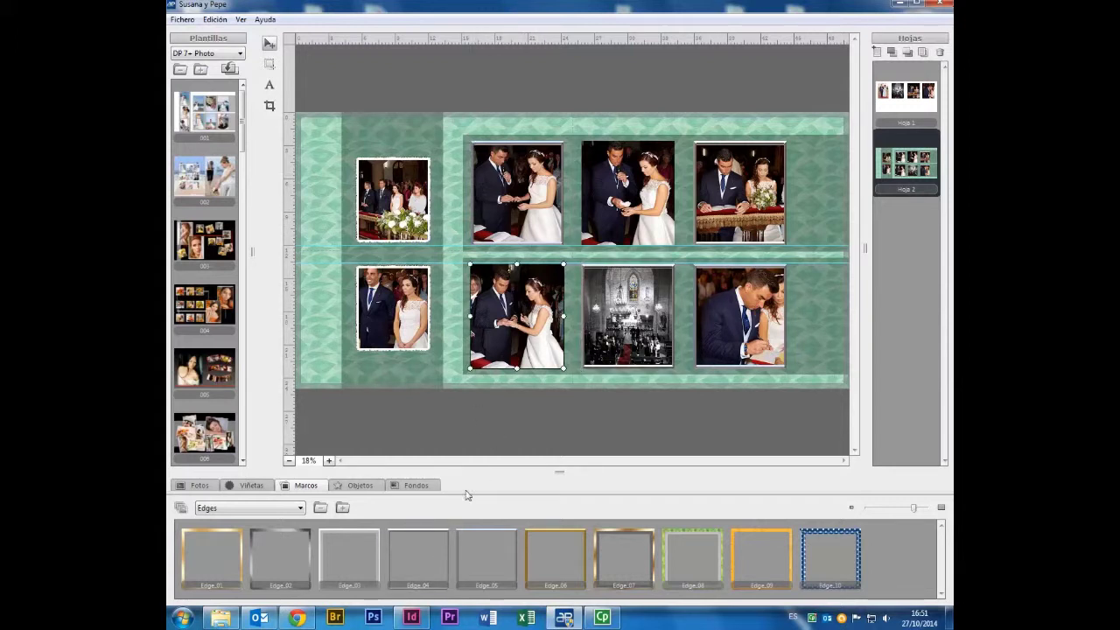
pyautogui.doubleClick(350, 560)
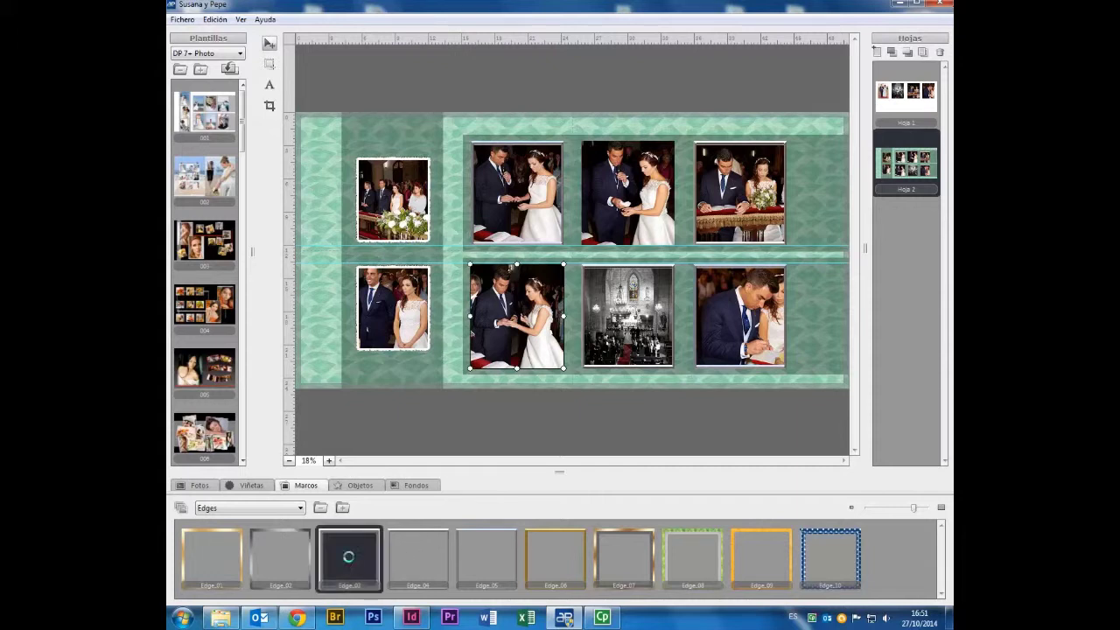
pyautogui.click(624, 190)
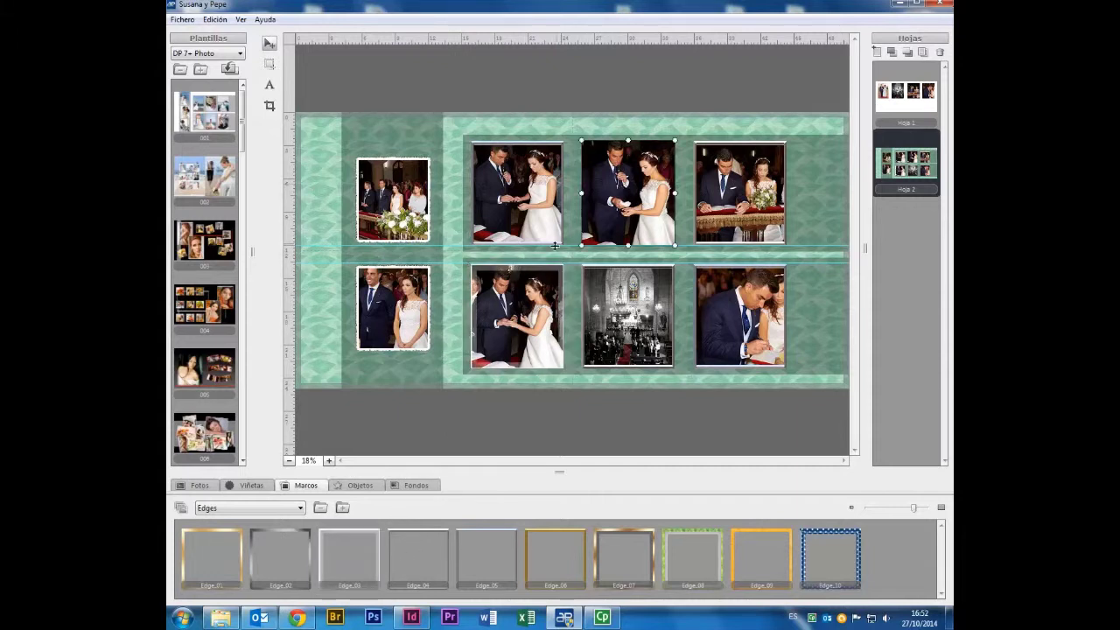
pyautogui.doubleClick(368, 570)
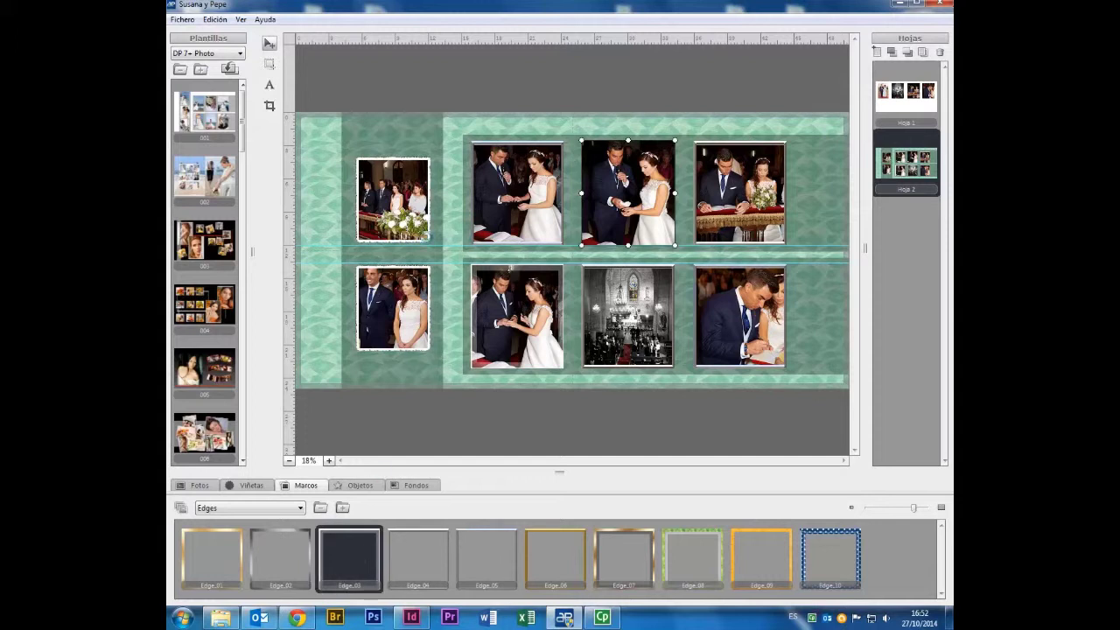